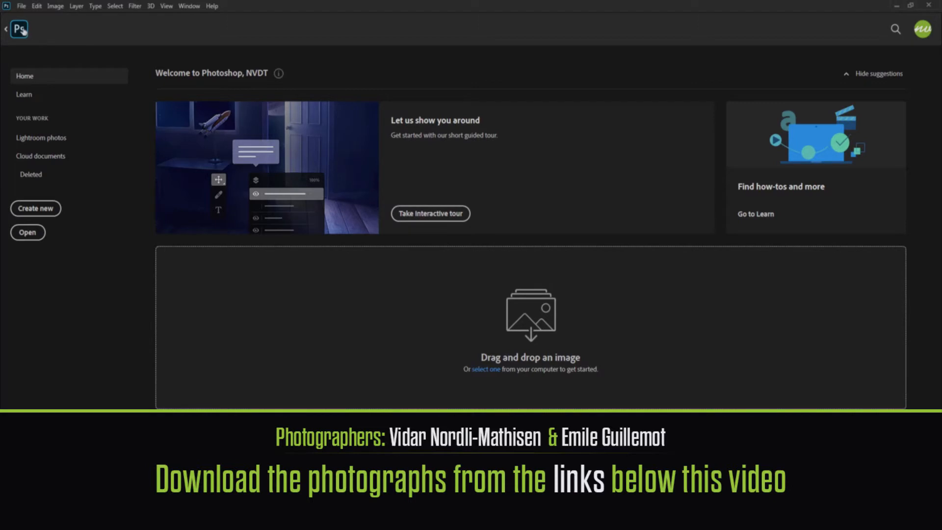
Step: Review the open Looking Out and Petra, Jordan photographs, fitting each one to the window
{"action": "left_click", "coordinate": [21, 30]}
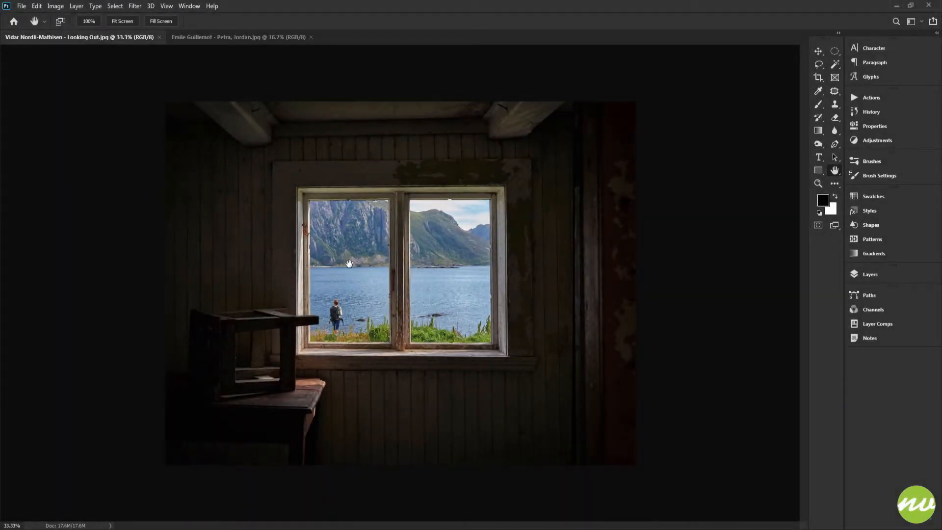
{"action": "key", "text": "v"}
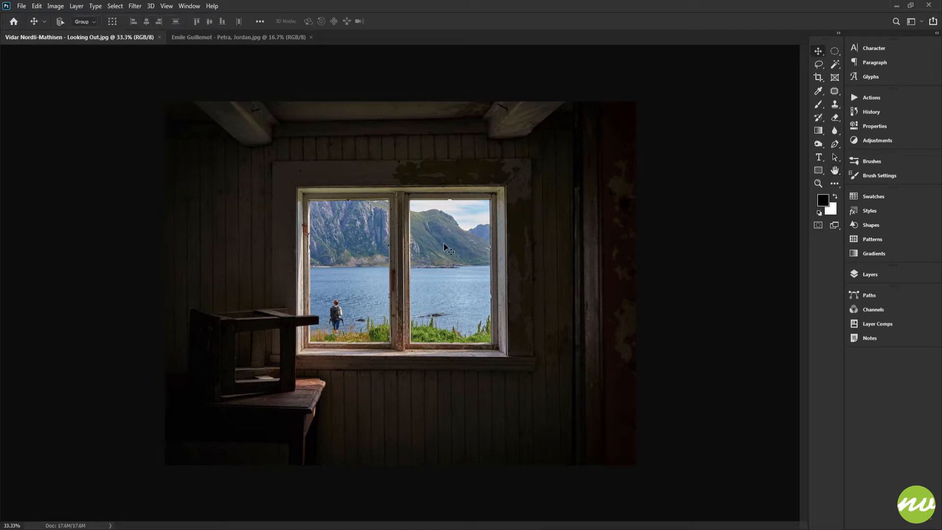
{"action": "left_click", "coordinate": [257, 38]}
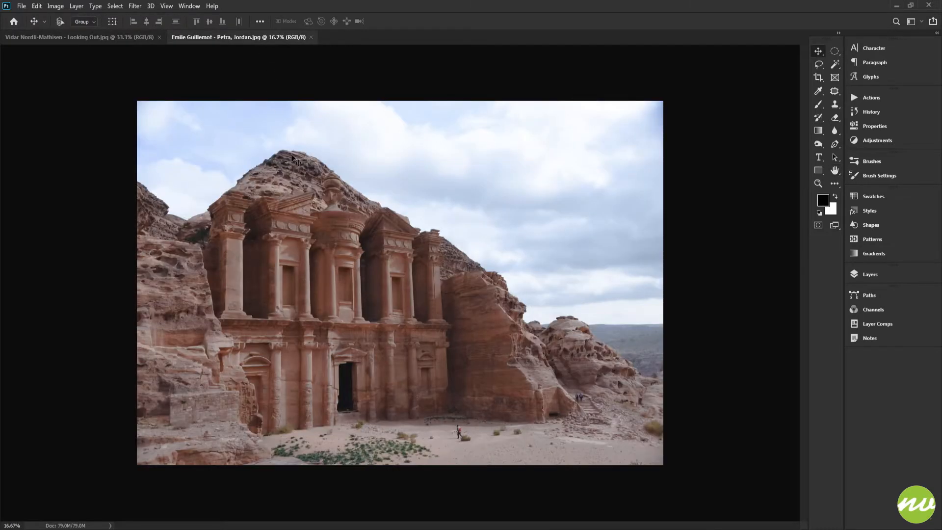
{"action": "left_click", "coordinate": [138, 36]}
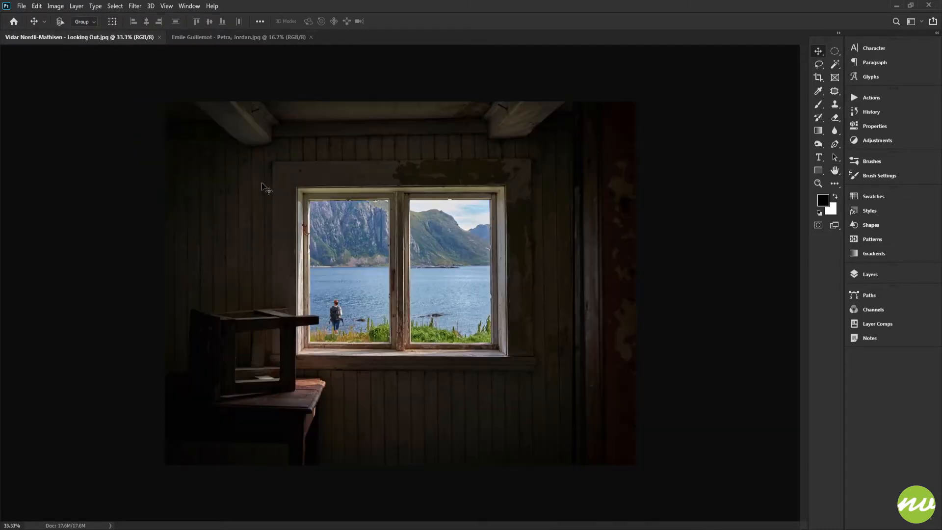
{"action": "key", "text": "ctrl+0"}
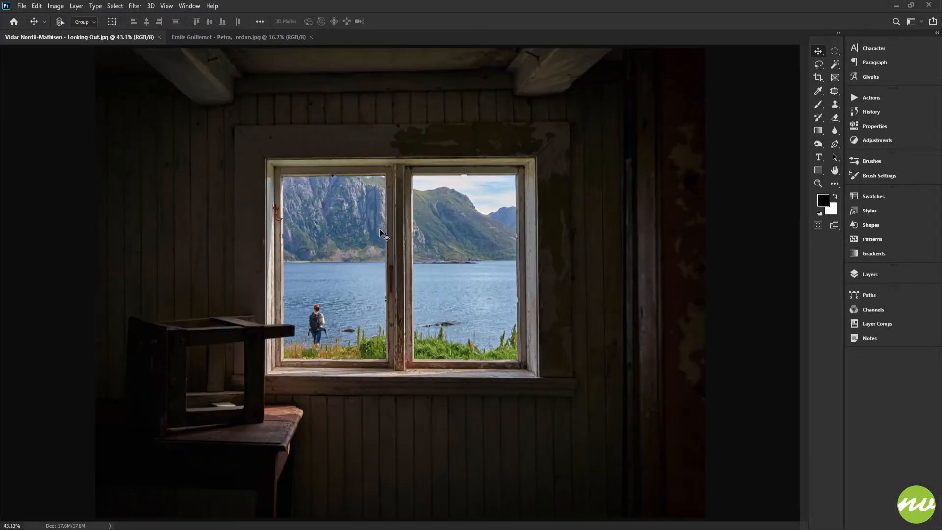
{"action": "key", "text": "ctrl+Tab"}
{"action": "key", "text": "ctrl+0"}
{"action": "key", "text": "ctrl+Tab"}
Step: Examine the window up close: the sill, the woman outside, the stool overlapping the pane, and the pane's frame edges
{"action": "left_click_drag", "start_coordinate": [297, 191], "coordinate": [339, 257]}
{"action": "left_click_drag", "start_coordinate": [332, 231], "coordinate": [334, 177]}
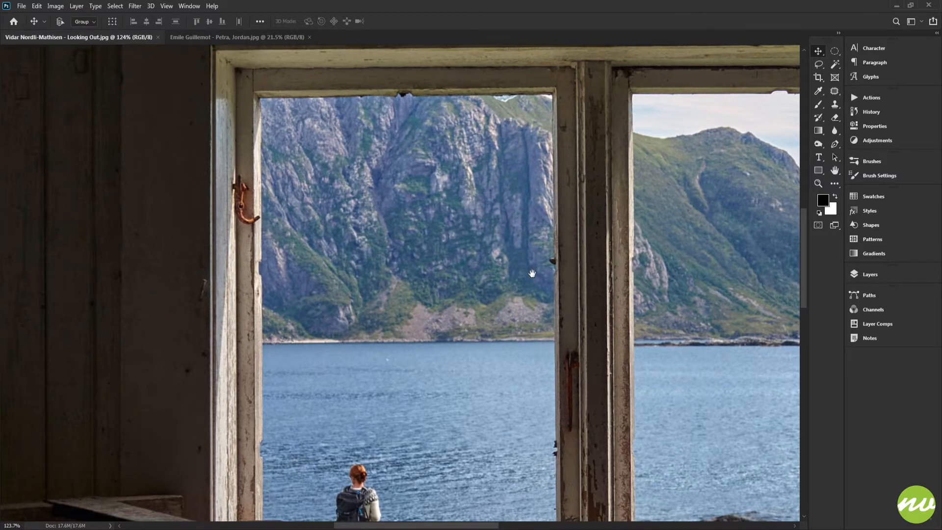
{"action": "left_click_drag", "start_coordinate": [532, 267], "coordinate": [518, 146]}
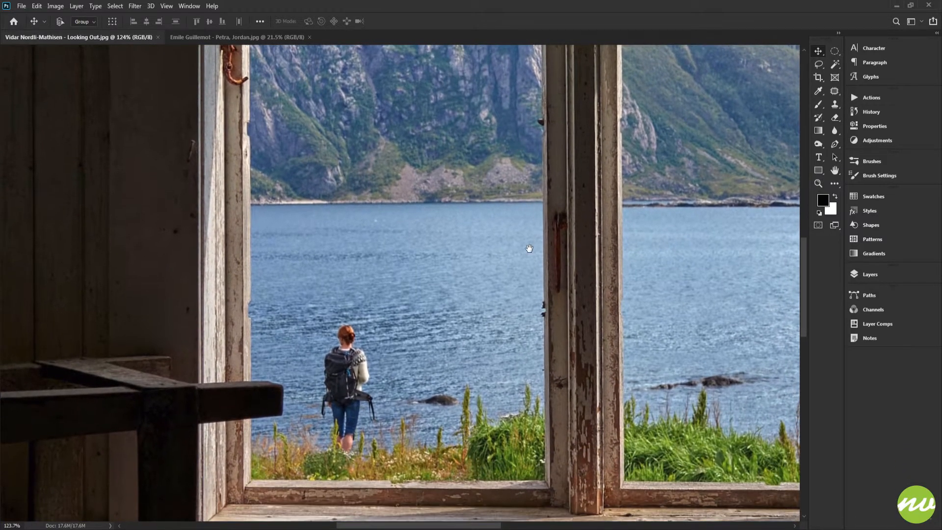
{"action": "left_click_drag", "start_coordinate": [530, 248], "coordinate": [517, 143]}
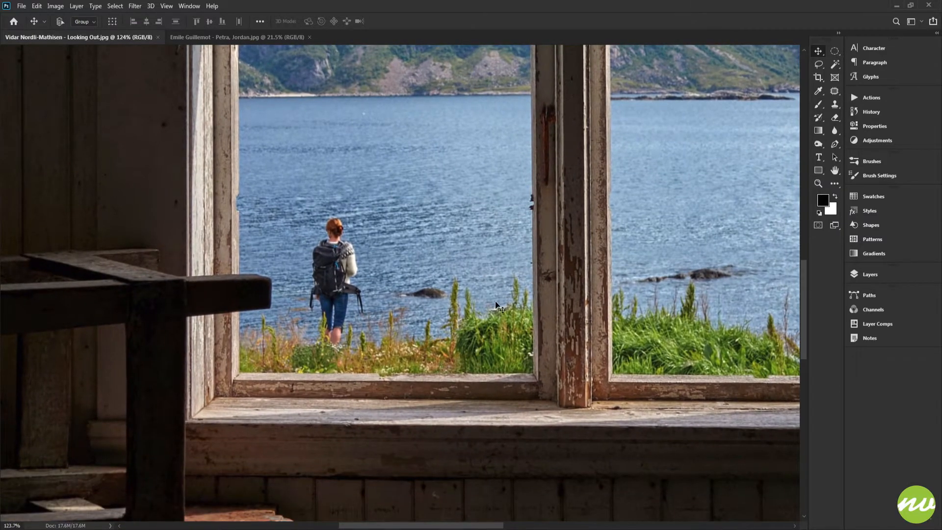
{"action": "left_click_drag", "start_coordinate": [485, 329], "coordinate": [536, 290]}
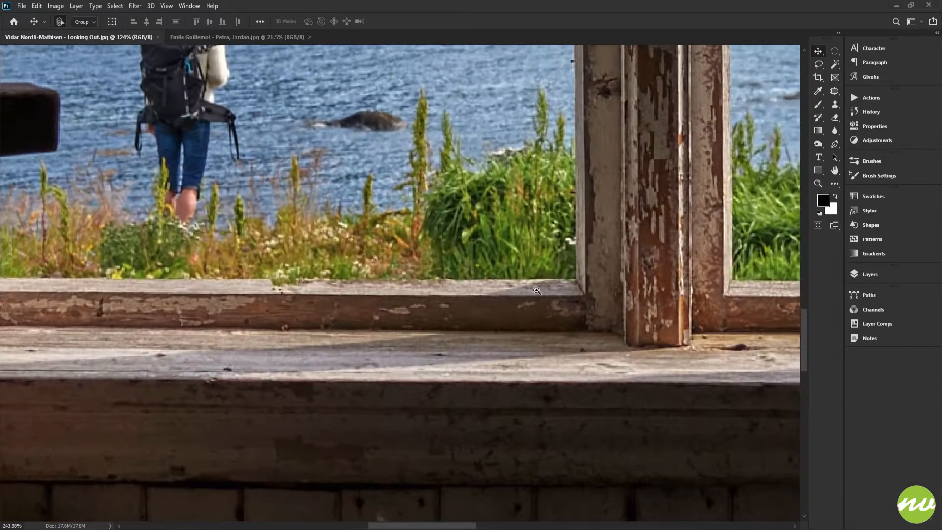
{"action": "left_click_drag", "start_coordinate": [348, 266], "coordinate": [570, 320]}
{"action": "left_click_drag", "start_coordinate": [235, 285], "coordinate": [336, 337]}
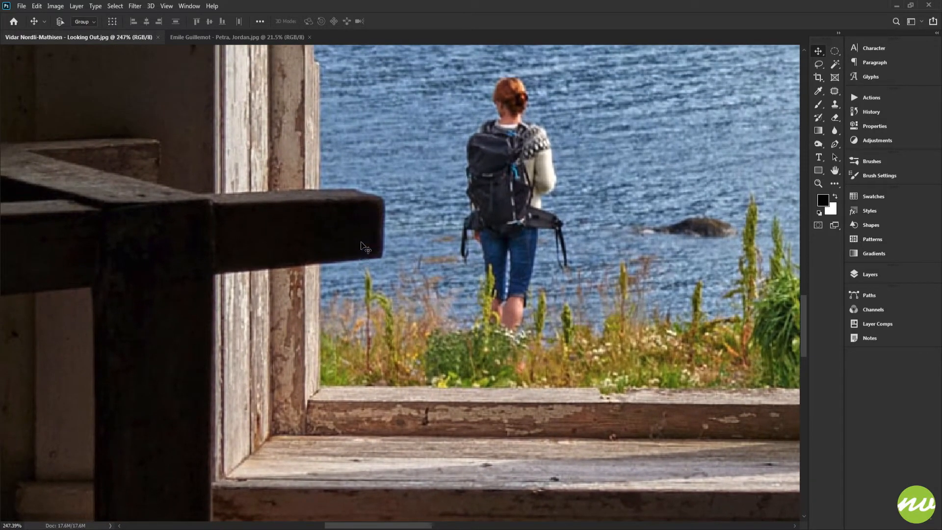
{"action": "scroll", "coordinate": [325, 123], "scroll_direction": "up", "scroll_amount": 5}
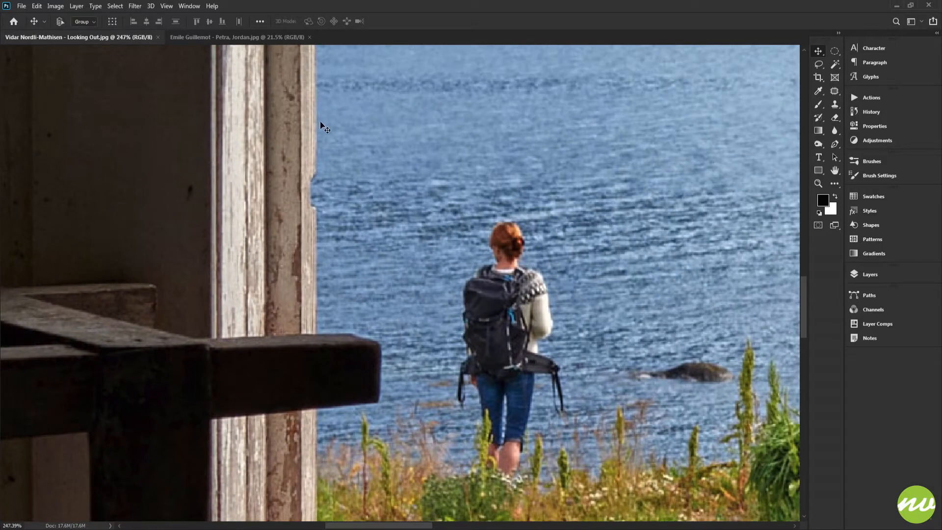
{"action": "left_click_drag", "start_coordinate": [323, 122], "coordinate": [336, 324]}
{"action": "left_click_drag", "start_coordinate": [342, 138], "coordinate": [344, 300]}
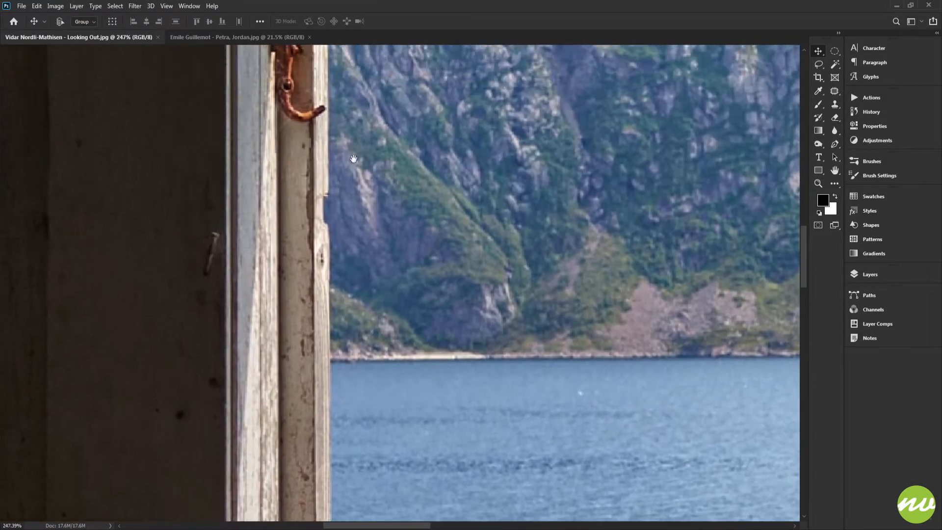
{"action": "left_click_drag", "start_coordinate": [351, 58], "coordinate": [353, 229]}
{"action": "left_click_drag", "start_coordinate": [358, 142], "coordinate": [353, 248]}
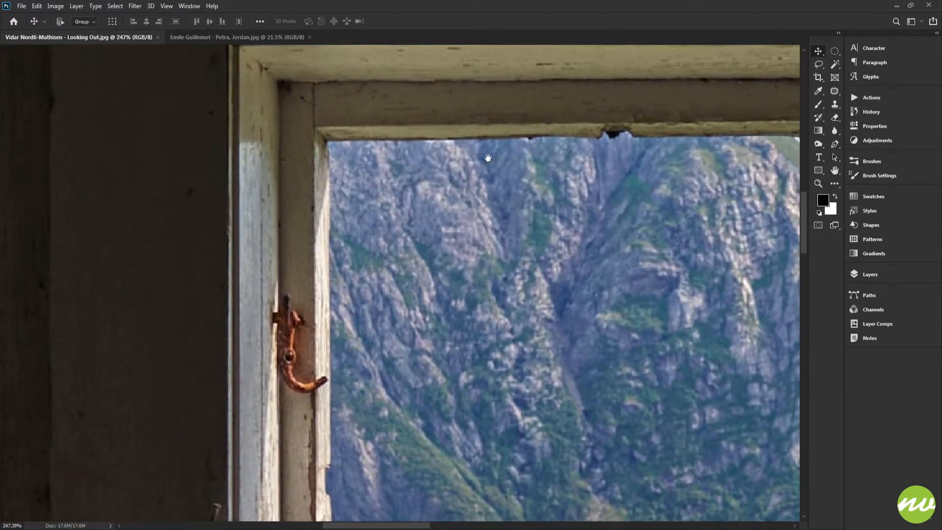
{"action": "left_click_drag", "start_coordinate": [487, 158], "coordinate": [212, 162]}
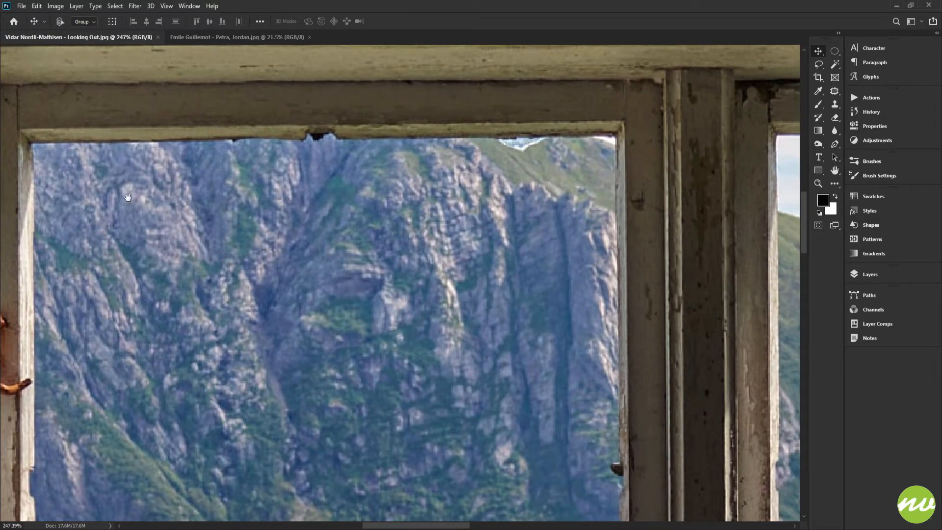
{"action": "left_click_drag", "start_coordinate": [128, 197], "coordinate": [447, 188]}
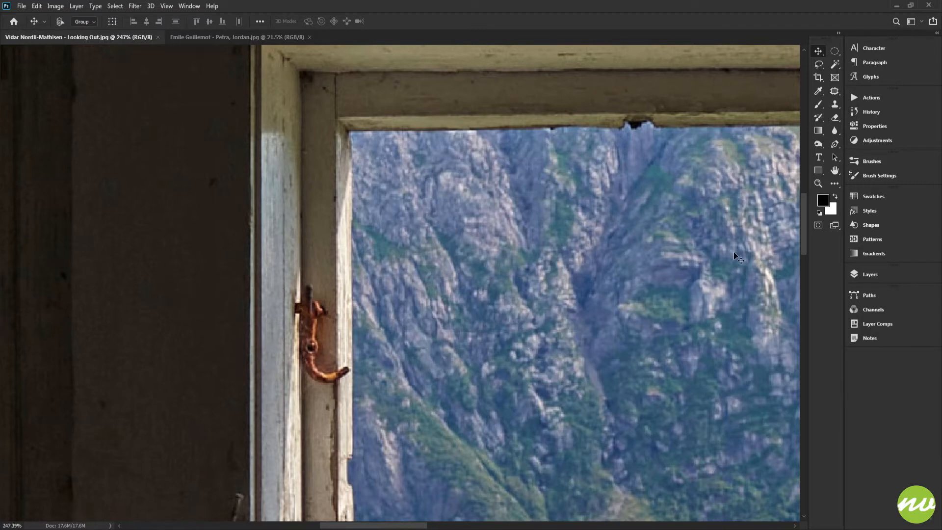
Step: Duplicate the Background layer of the Looking Out photo and enter Quick Mask mode on the copy
{"action": "left_click", "coordinate": [868, 276]}
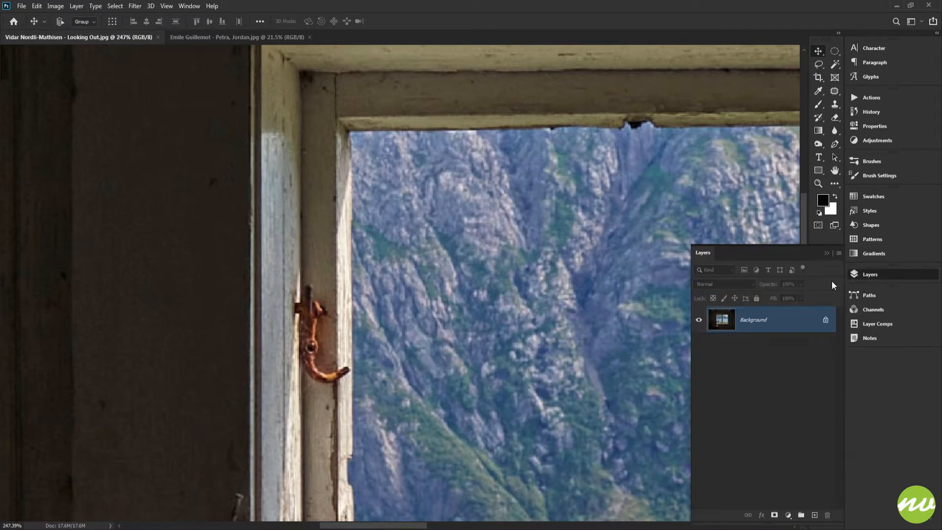
{"action": "left_click_drag", "start_coordinate": [761, 327], "coordinate": [815, 514]}
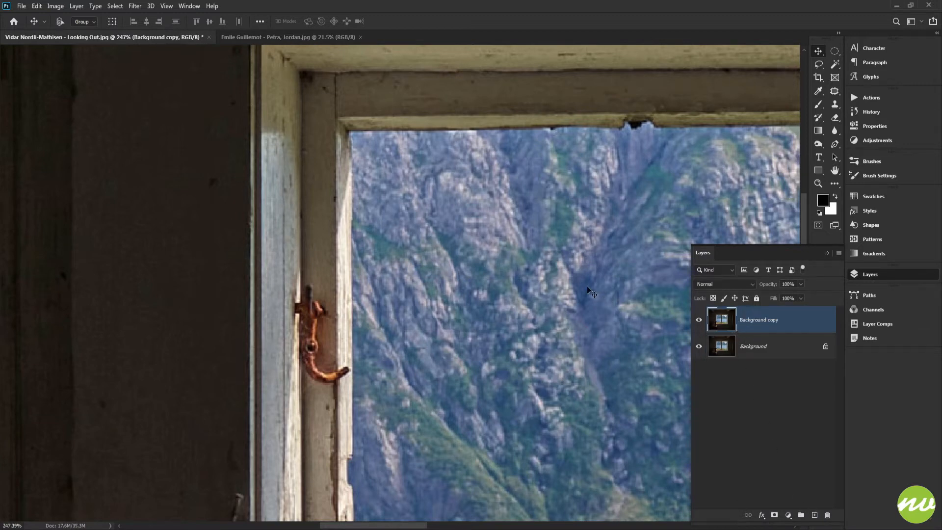
{"action": "key", "text": "q"}
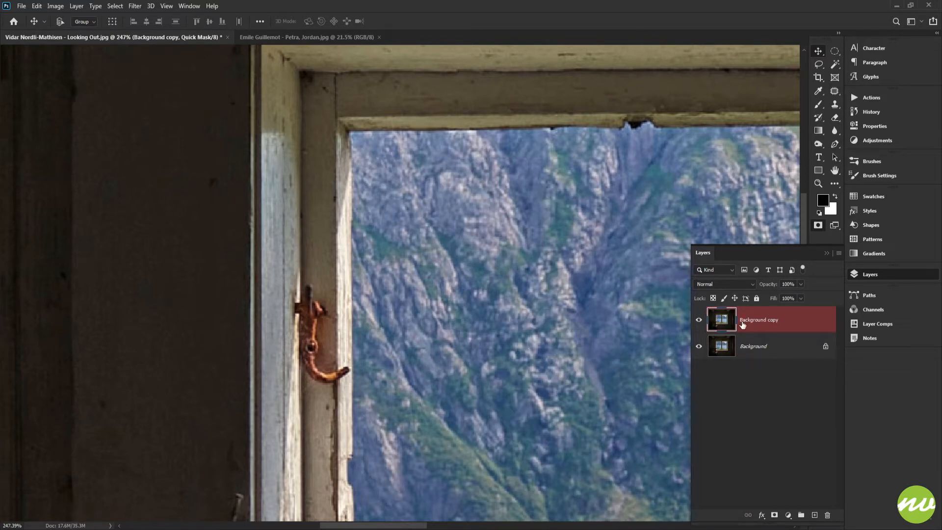
Step: Set up the Brush with a 21 px size, 85% hardness, 100% opacity and 5% spacing
{"action": "key", "text": "b"}
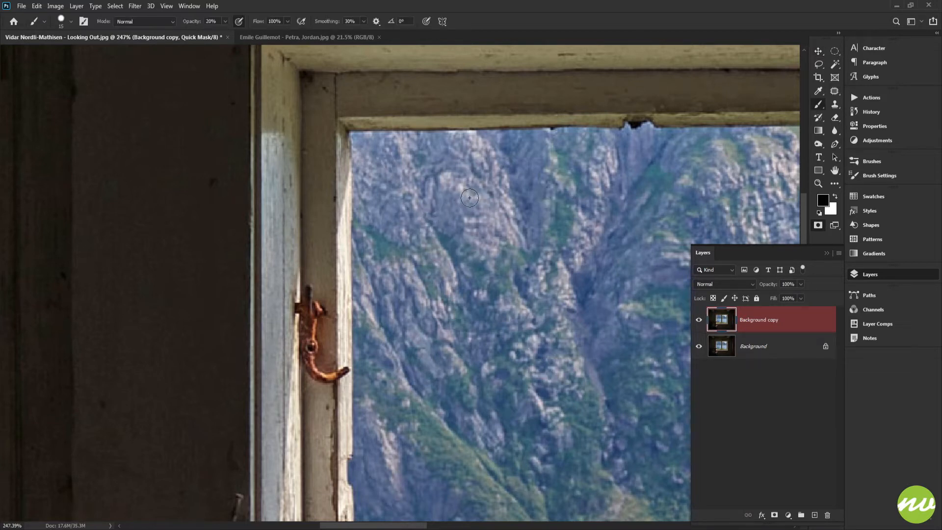
{"action": "right_click", "coordinate": [511, 183]}
{"action": "mouse_move", "coordinate": [490, 176]}
{"action": "left_mouse_down"}
{"action": "mouse_move", "coordinate": [511, 175]}
{"action": "mouse_move", "coordinate": [497, 178]}
{"action": "left_mouse_up"}
{"action": "left_click_drag", "start_coordinate": [188, 24], "coordinate": [289, 28]}
{"action": "left_click", "coordinate": [872, 176]}
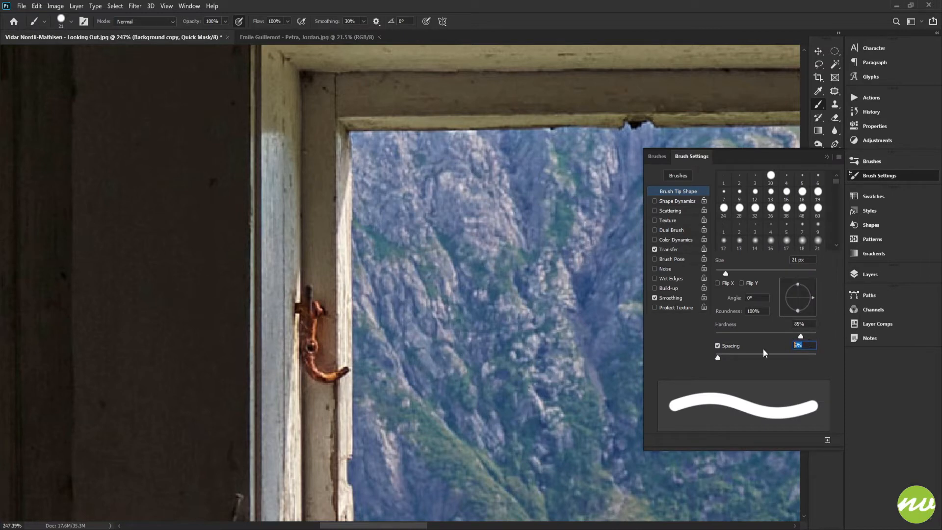
{"action": "type", "text": "25"}
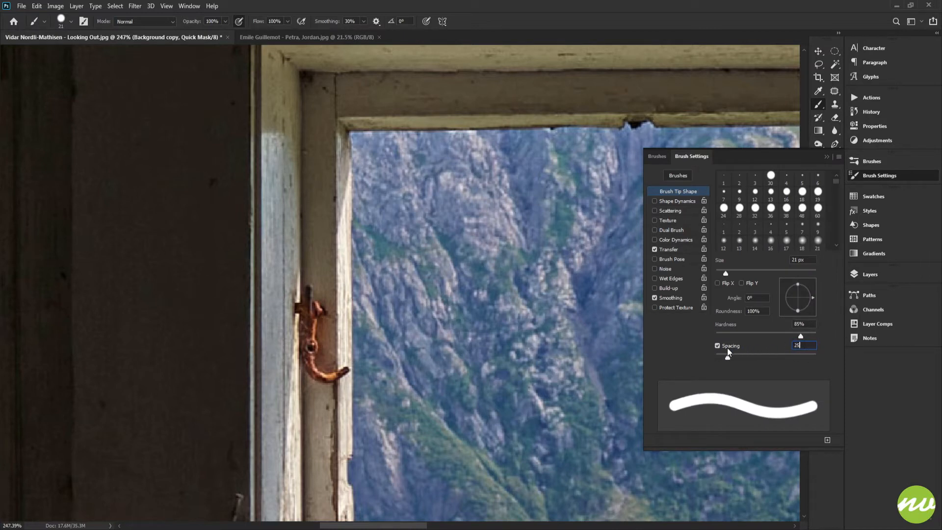
{"action": "type", "text": "5"}
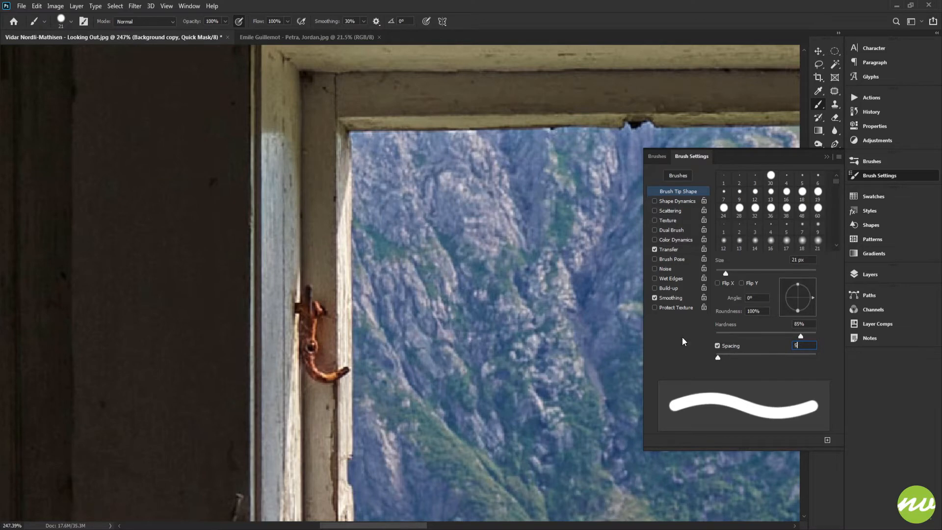
Step: Paint and undo a trial stroke on the upper window frame, and repeat the test with 25% brush spacing
{"action": "left_click_drag", "start_coordinate": [376, 98], "coordinate": [559, 99]}
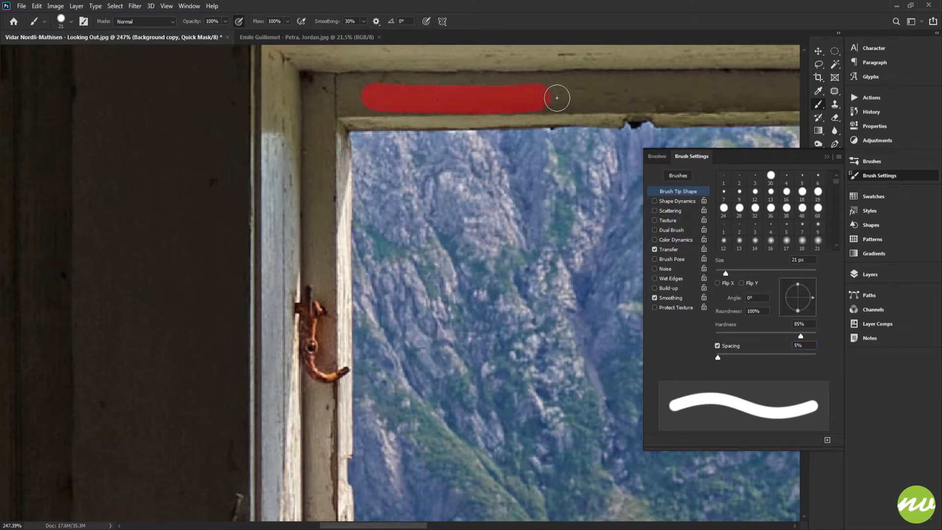
{"action": "key", "text": "ctrl+z"}
{"action": "left_click", "coordinate": [802, 347]}
{"action": "type", "text": "25"}
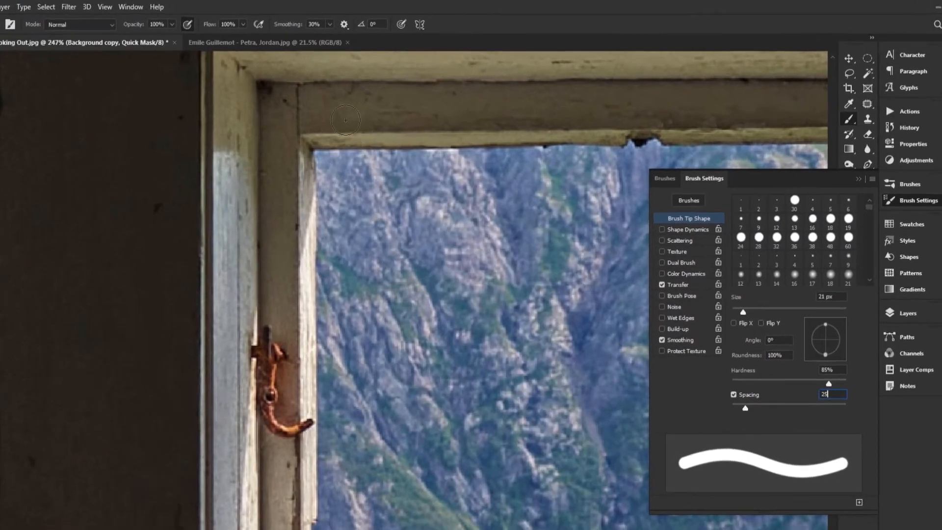
{"action": "mouse_move", "coordinate": [345, 120]}
{"action": "left_mouse_down"}
{"action": "mouse_move", "coordinate": [439, 136]}
{"action": "mouse_move", "coordinate": [669, 131]}
{"action": "mouse_move", "coordinate": [578, 112]}
{"action": "mouse_move", "coordinate": [413, 109]}
{"action": "left_mouse_up"}
{"action": "key", "text": "ctrl+z"}
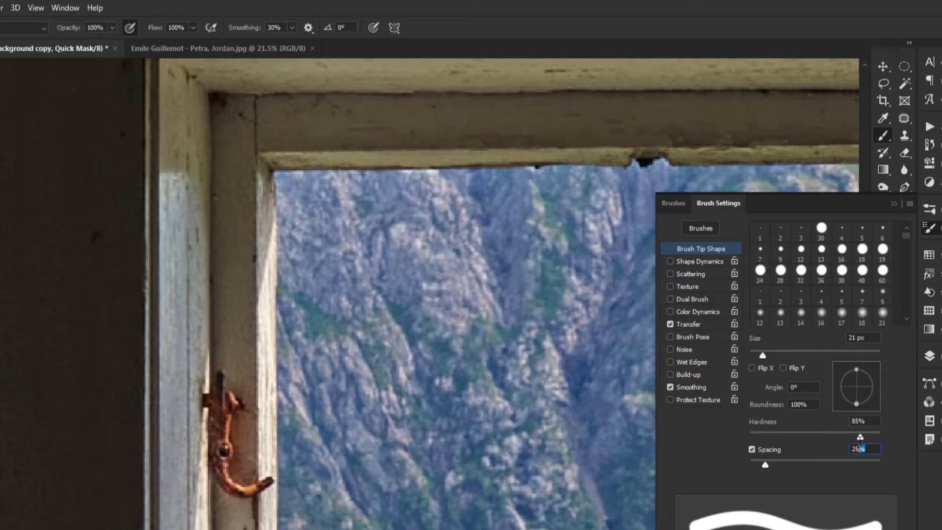
Step: Set the brush spacing to 5% and try a straight stroke along the upper window frame, undoing it
{"action": "type", "text": "5"}
{"action": "key", "text": "Return"}
{"action": "left_click", "coordinate": [295, 124]}
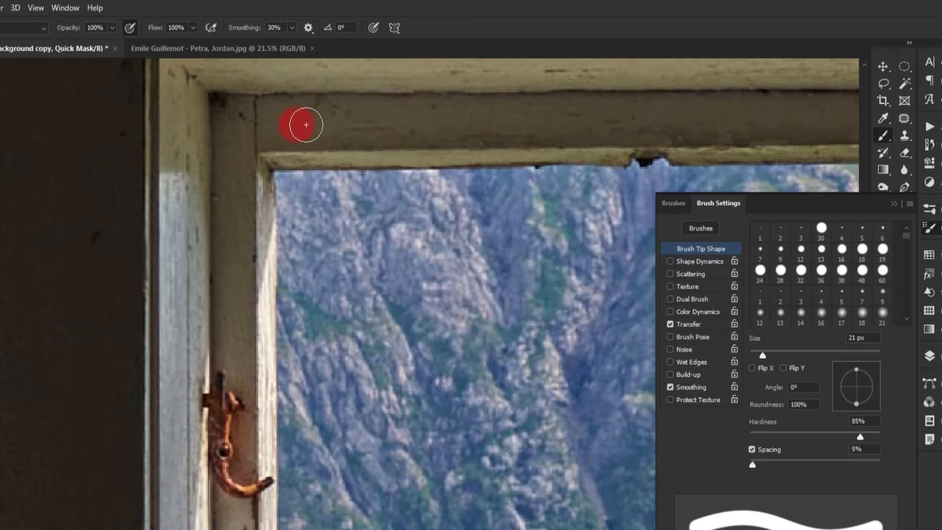
{"action": "left_click_drag", "start_coordinate": [306, 124], "coordinate": [457, 127]}
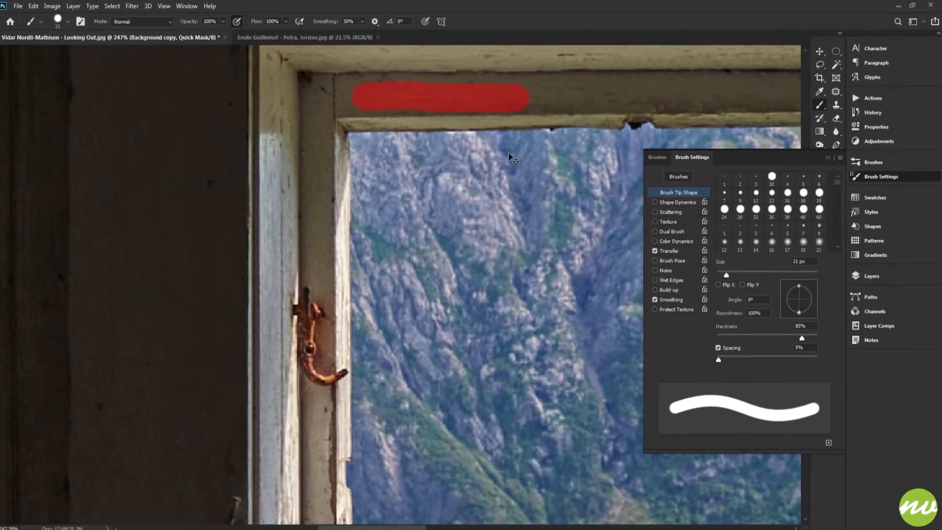
{"action": "key", "text": "ctrl+z"}
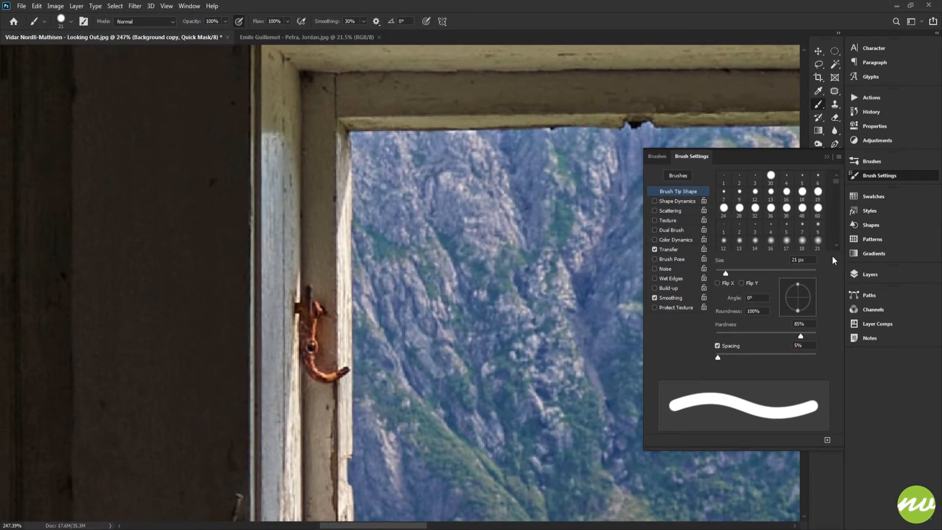
Step: Paint the Quick Mask over the outdoor scene in both window panes, following the frame edges and leaving out the stool
{"action": "left_click", "coordinate": [864, 273]}
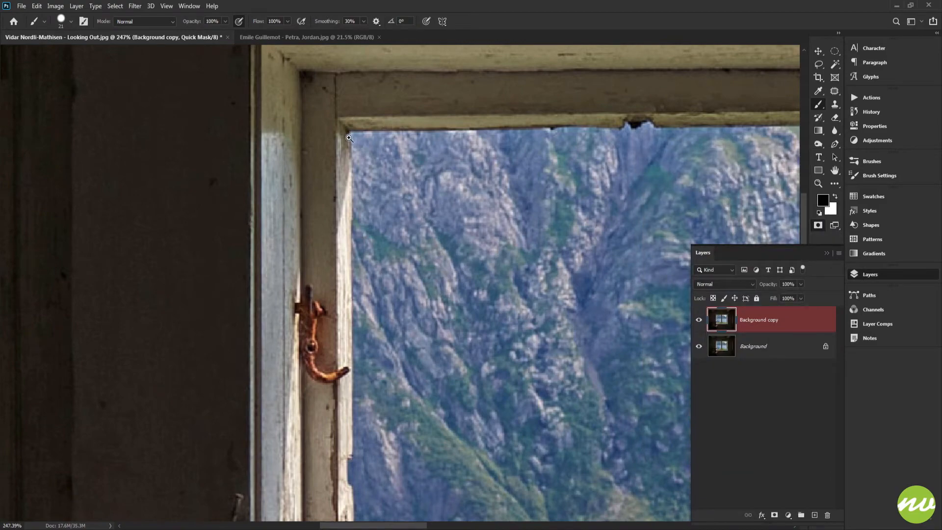
{"action": "left_click_drag", "start_coordinate": [349, 138], "coordinate": [388, 200]}
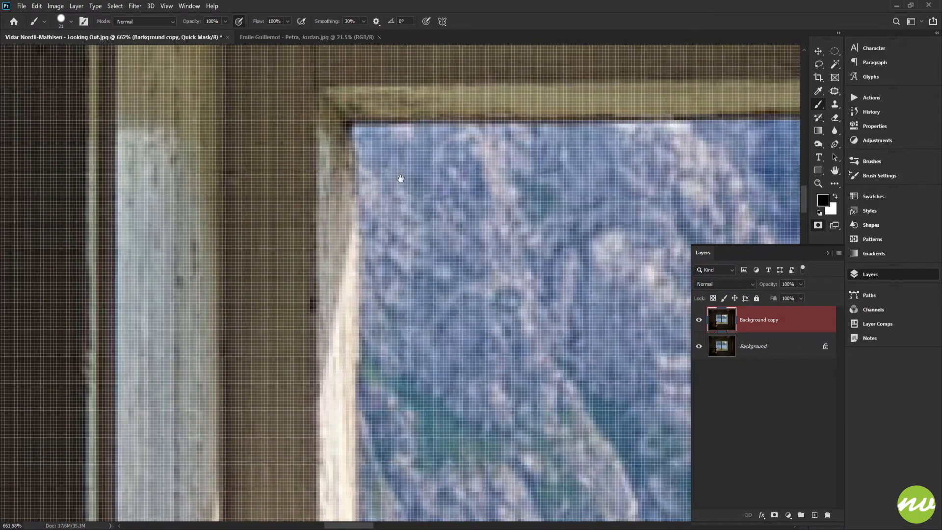
{"action": "left_click_drag", "start_coordinate": [534, 170], "coordinate": [130, 182]}
{"action": "left_click_drag", "start_coordinate": [513, 190], "coordinate": [140, 172]}
{"action": "left_click_drag", "start_coordinate": [463, 179], "coordinate": [373, 177]}
{"action": "left_click_drag", "start_coordinate": [496, 260], "coordinate": [368, 125]}
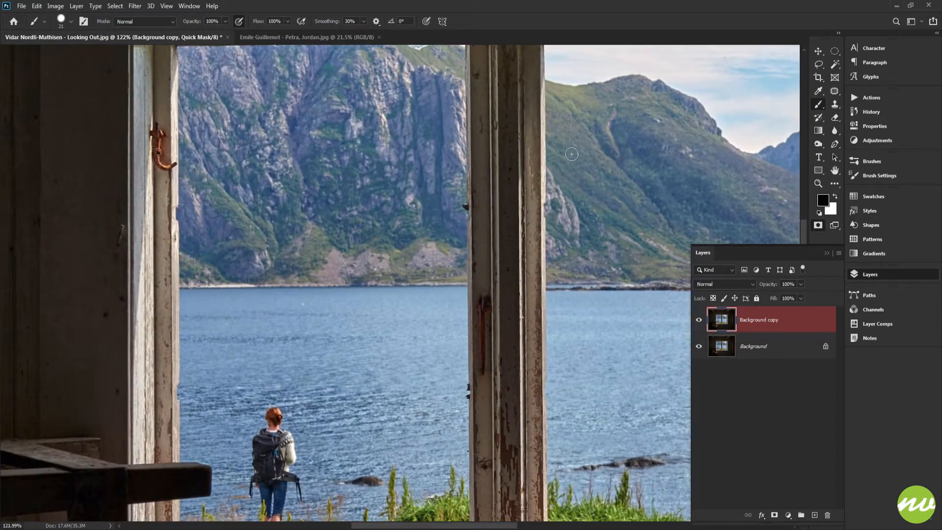
{"action": "left_click_drag", "start_coordinate": [391, 237], "coordinate": [419, 264]}
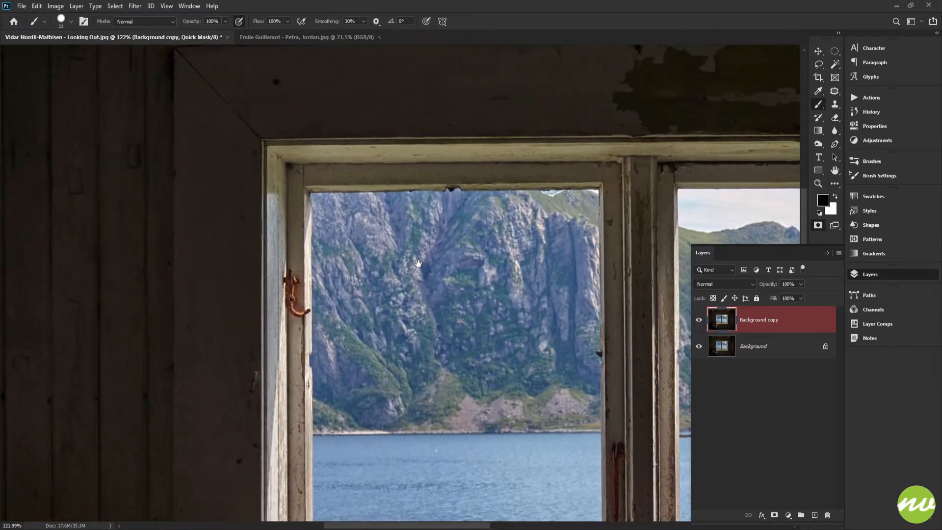
{"action": "left_click_drag", "start_coordinate": [318, 210], "coordinate": [425, 202]}
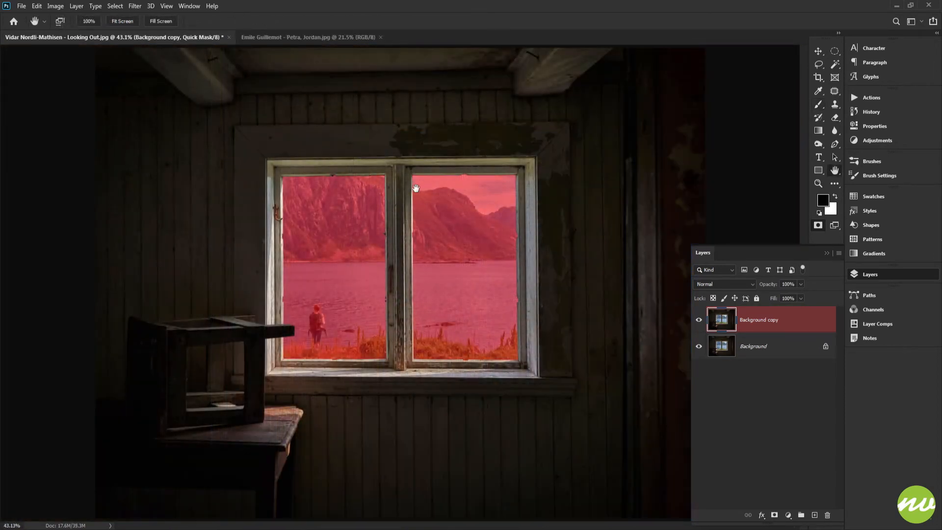
Step: Exit Quick Mask mode to turn the painted panes into a selection, and hide the original Background layer
{"action": "left_click_drag", "start_coordinate": [372, 232], "coordinate": [407, 196]}
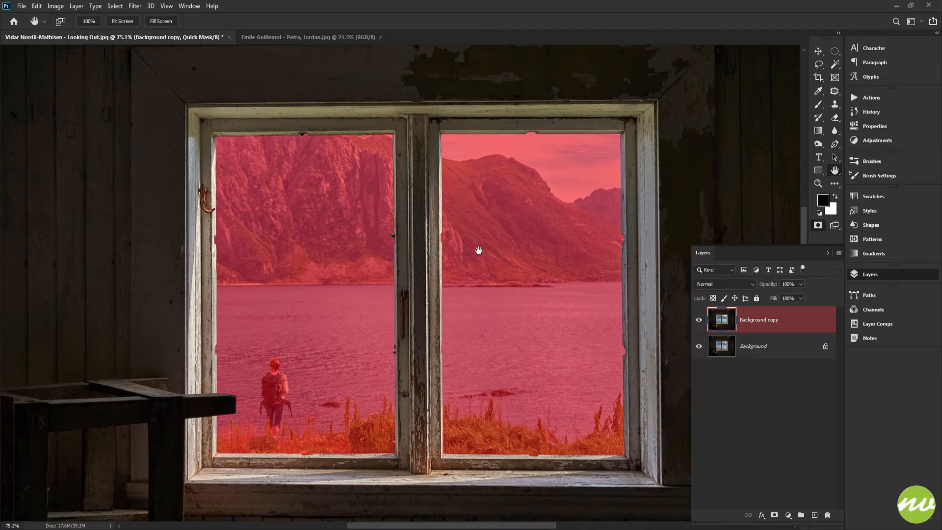
{"action": "key", "text": "q"}
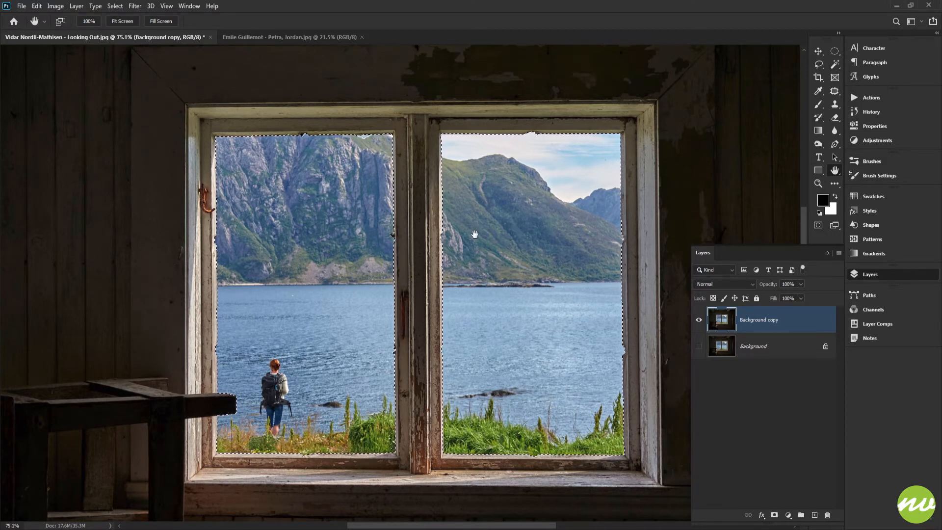
Step: Try masking the Background copy layer with the current window-pane selection, and undo the mask
{"action": "left_click", "coordinate": [775, 516]}
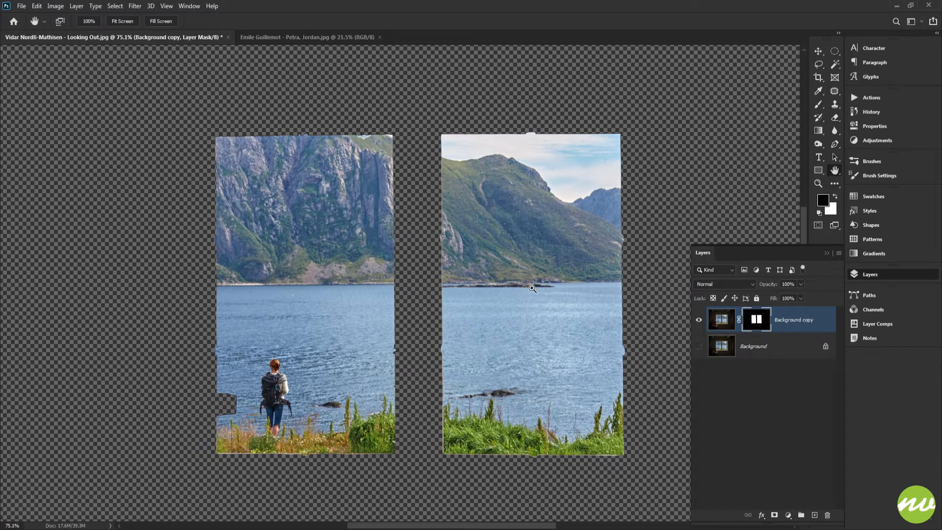
{"action": "key", "text": "ctrl+0"}
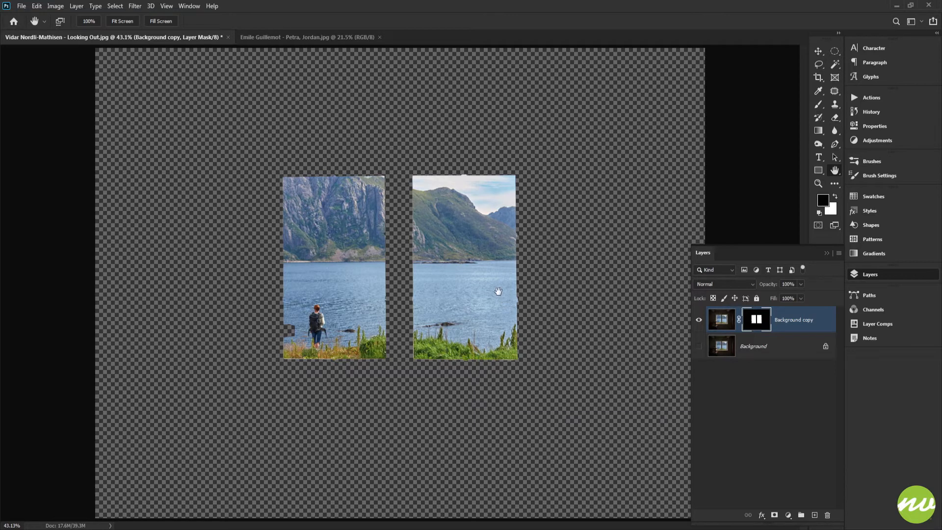
{"action": "key", "text": "ctrl+z"}
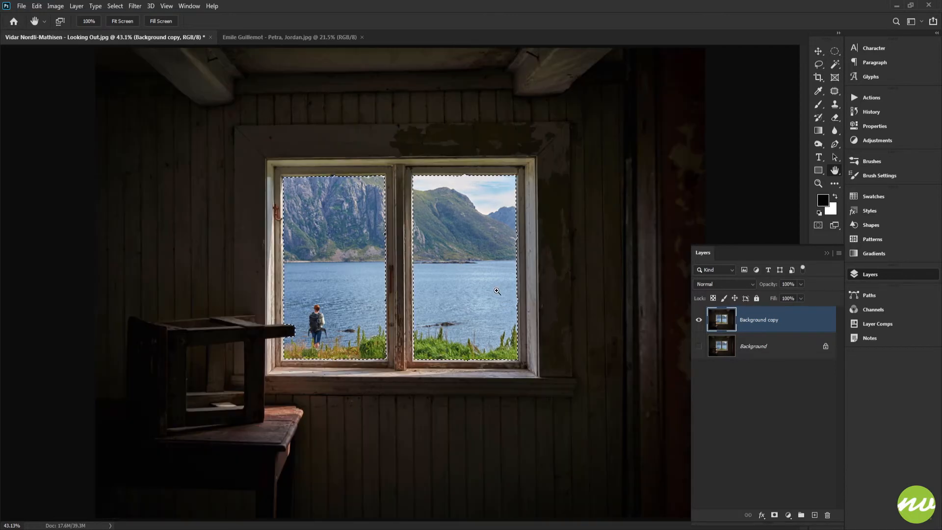
Step: Mask the view out of the Background copy layer with the inverted selection, and rename the layer Windows
{"action": "key", "text": "ctrl+shift+i"}
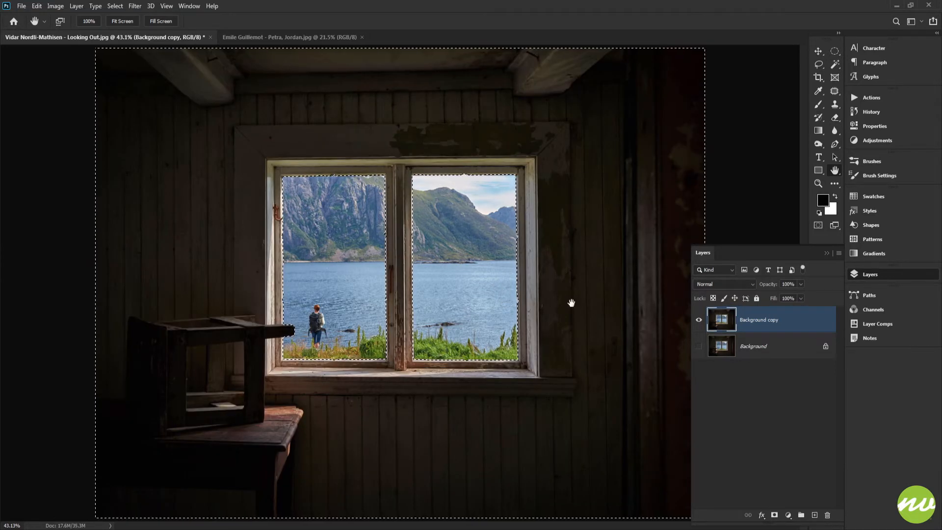
{"action": "left_click", "coordinate": [774, 514]}
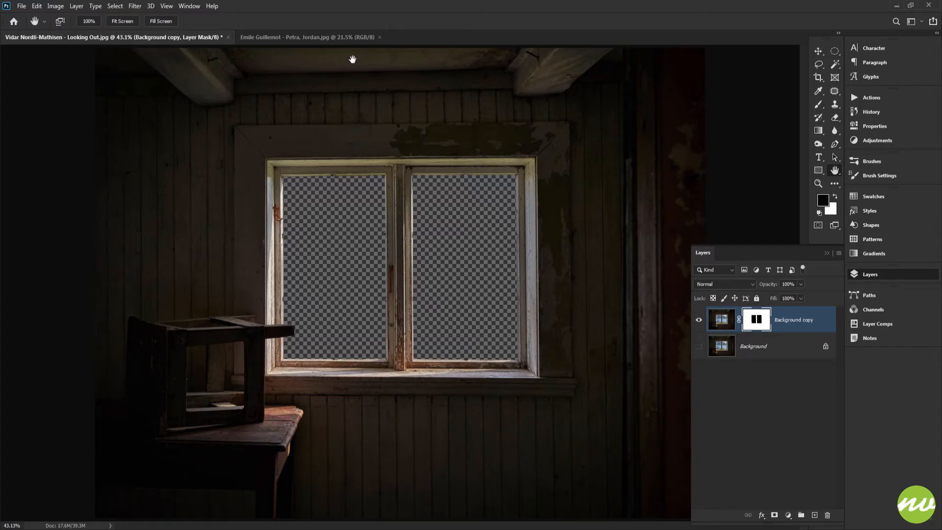
{"action": "double_click", "coordinate": [791, 322]}
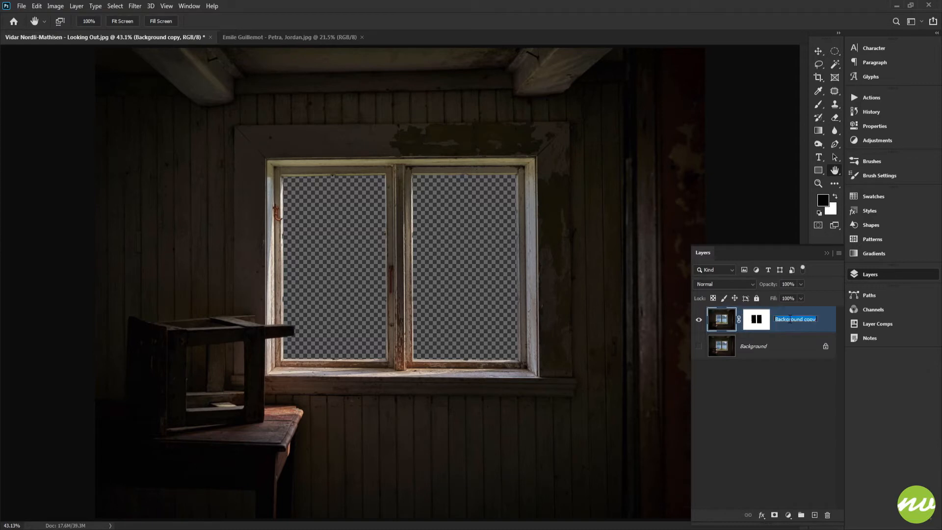
{"action": "type", "text": "Windows"}
{"action": "key", "text": "Return"}
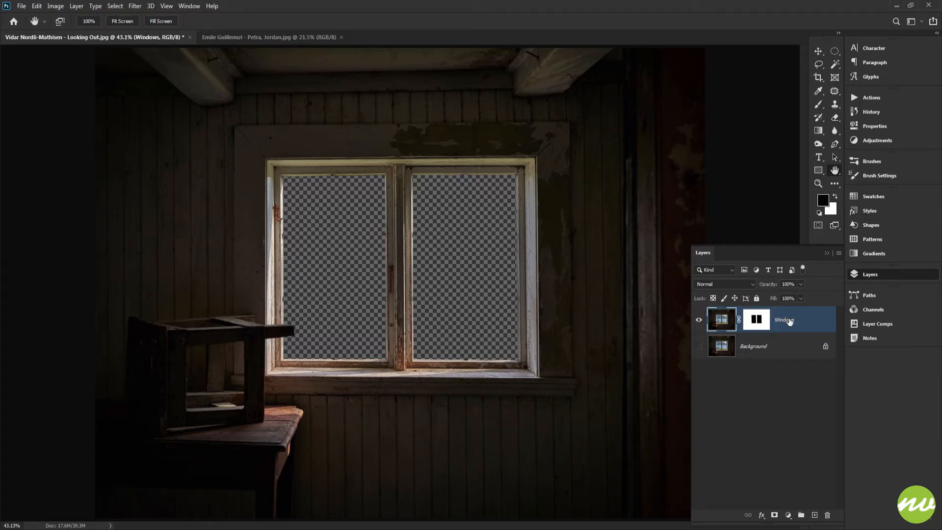
Step: Put the masked Windows layer into a new group named Windows
{"action": "left_click", "coordinate": [801, 515], "text": "alt"}
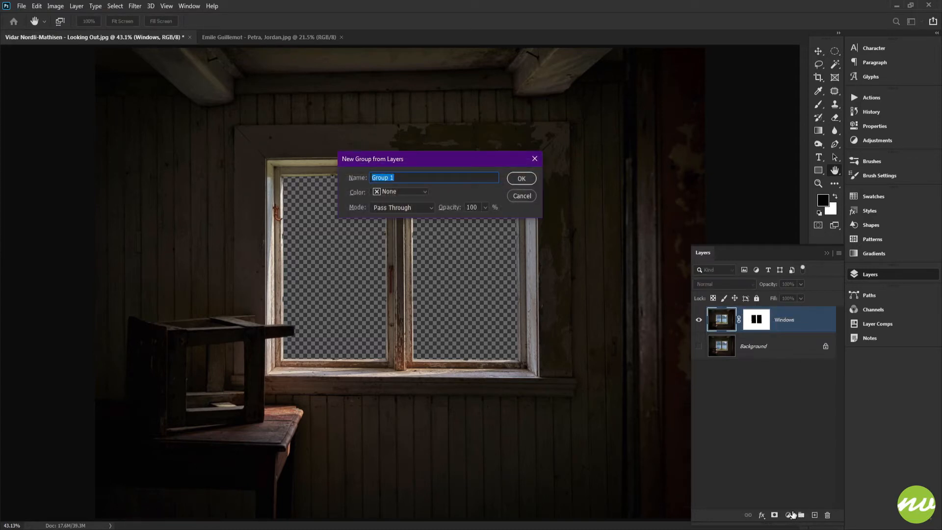
{"action": "type", "text": "Windows"}
{"action": "key", "text": "Return"}
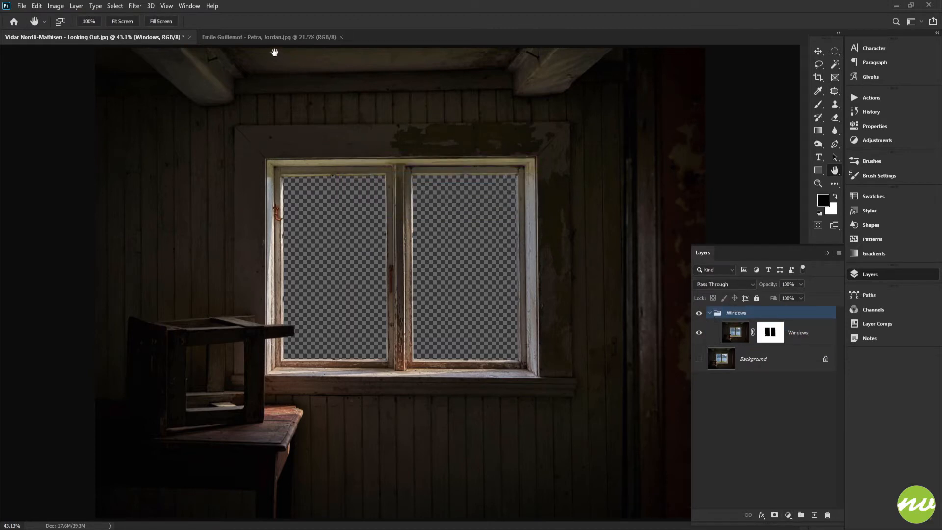
Step: Copy the Petra, Jordan photo into the Looking Out document as a layer above the masked Windows layer
{"action": "left_click", "coordinate": [267, 37]}
{"action": "key", "text": "v"}
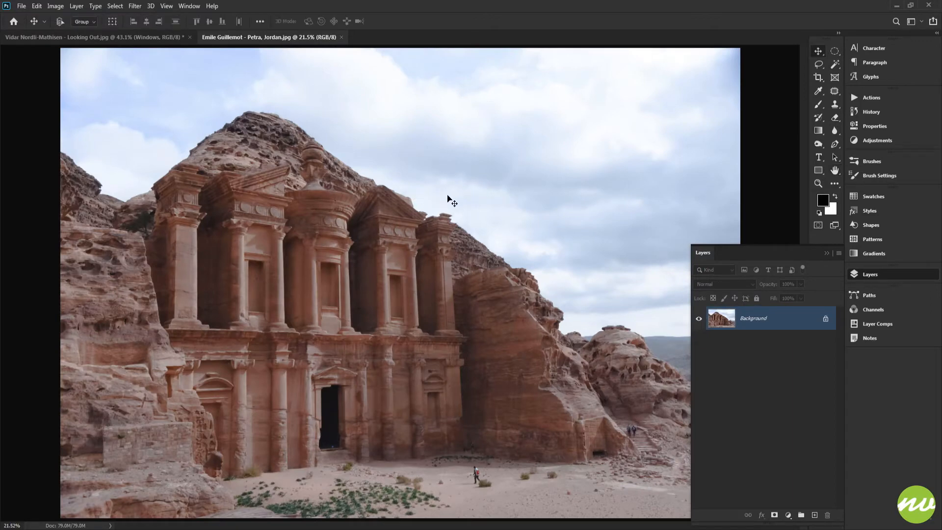
{"action": "left_click_drag", "start_coordinate": [448, 197], "coordinate": [407, 237]}
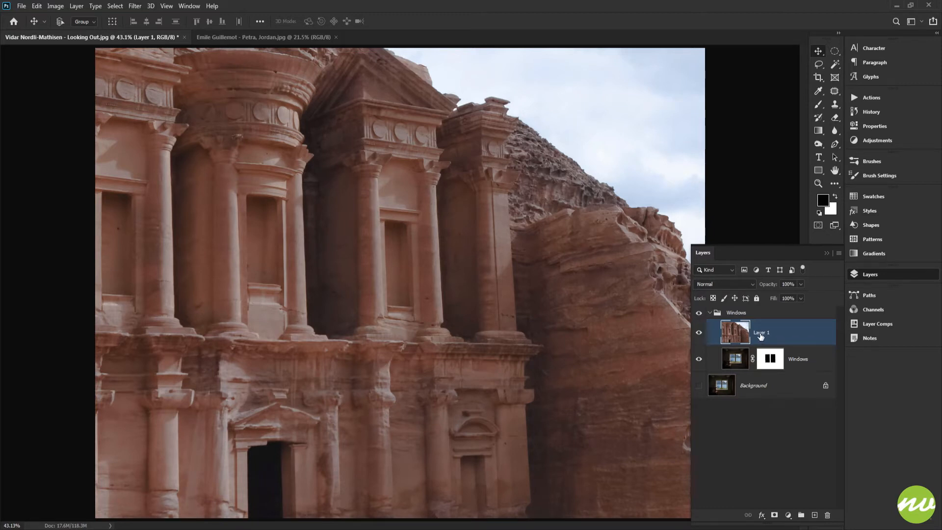
Step: Rename the imported photo's layer Jordan and convert it to a Smart Object
{"action": "double_click", "coordinate": [760, 333]}
{"action": "key", "text": "Return"}
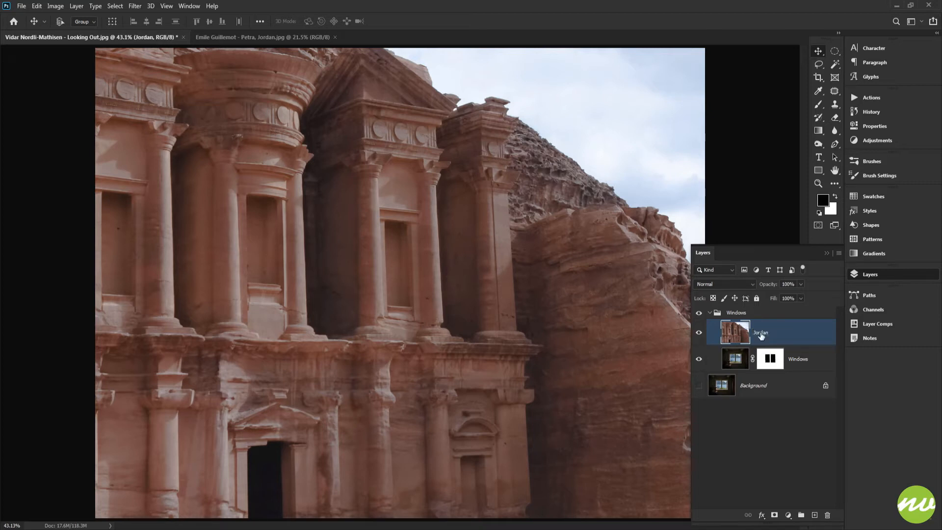
{"action": "right_click", "coordinate": [765, 336]}
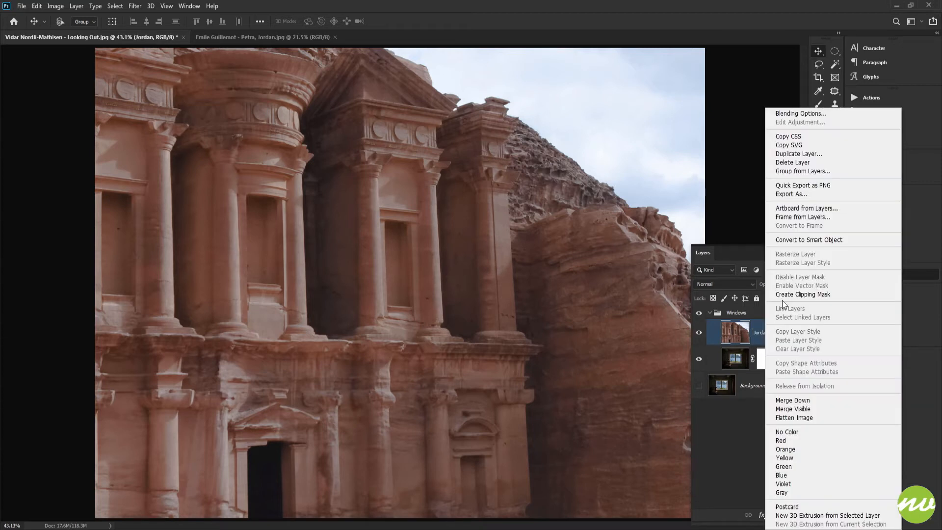
{"action": "left_click", "coordinate": [799, 240]}
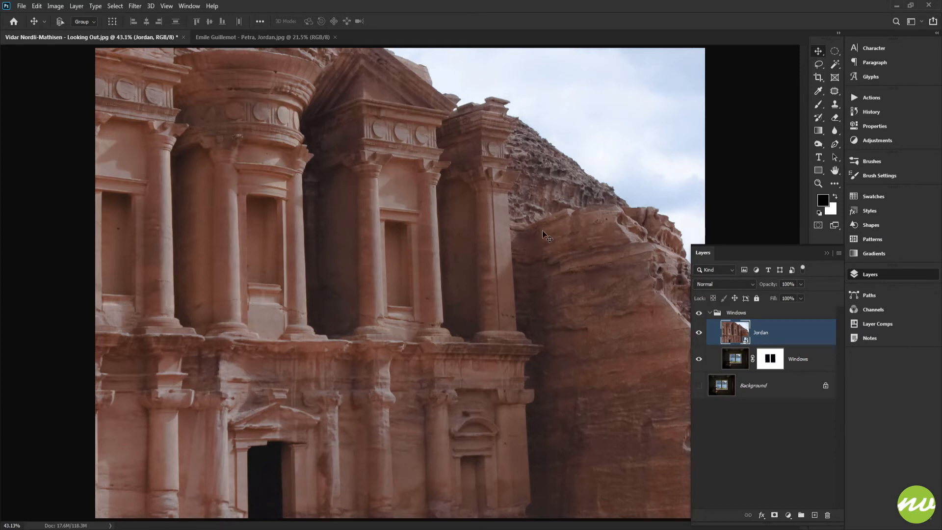
Step: Centre the Jordan layer vertically and horizontally on the whole canvas, and clear the selection
{"action": "key", "text": "ctrl+a"}
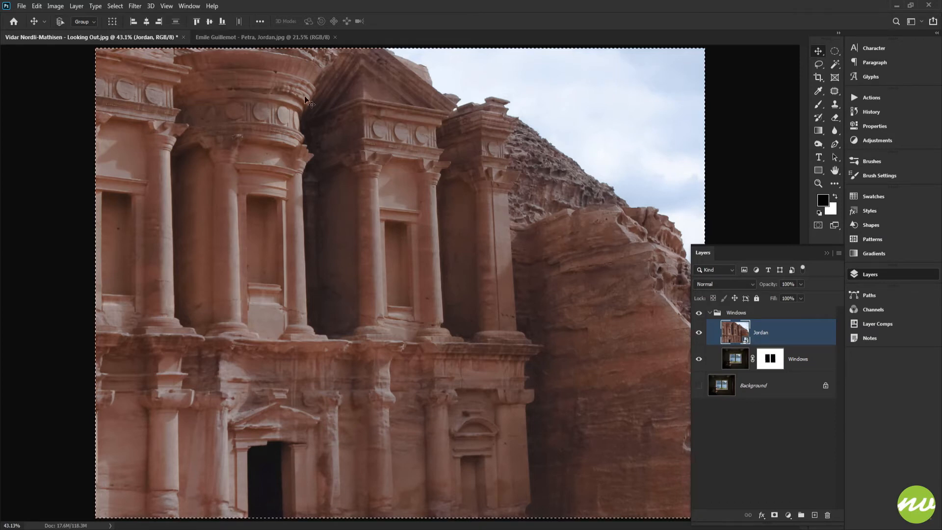
{"action": "left_click", "coordinate": [208, 21]}
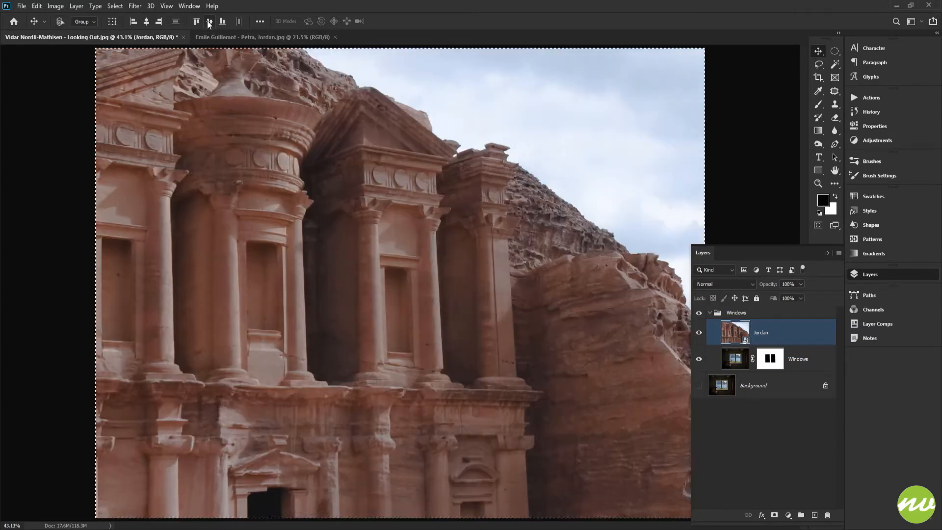
{"action": "left_click", "coordinate": [147, 20]}
{"action": "key", "text": "ctrl+d"}
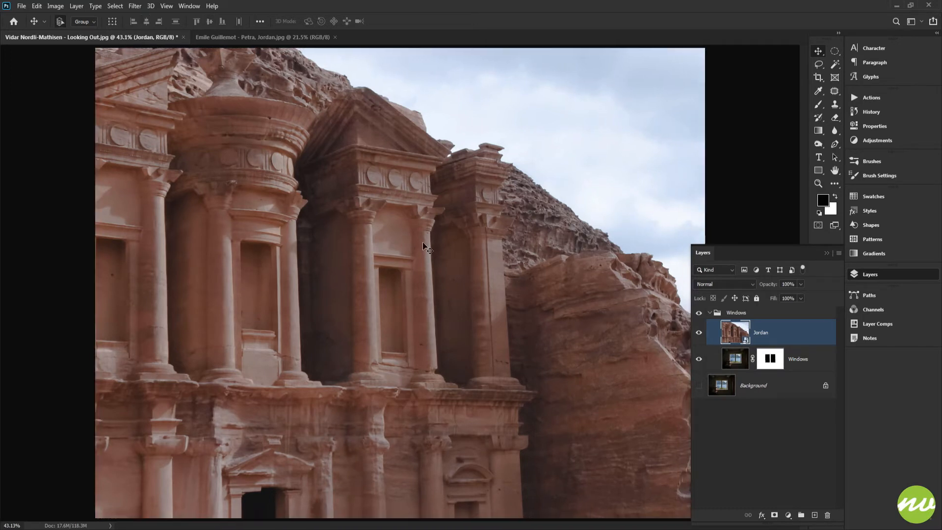
Step: Scale the Jordan layer down to 40% in width and height with Free Transform
{"action": "key", "text": "ctrl+t"}
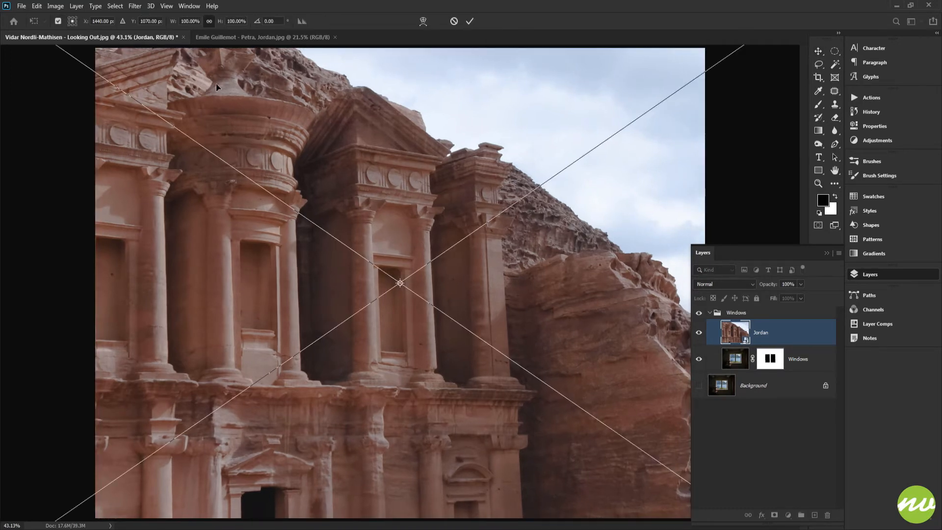
{"action": "key", "text": "shift+Down"}
{"action": "key", "text": "shift+Down"}
{"action": "key", "text": "shift+Down"}
{"action": "key", "text": "shift+Down"}
{"action": "key", "text": "shift+Down"}
{"action": "key", "text": "shift+Down"}
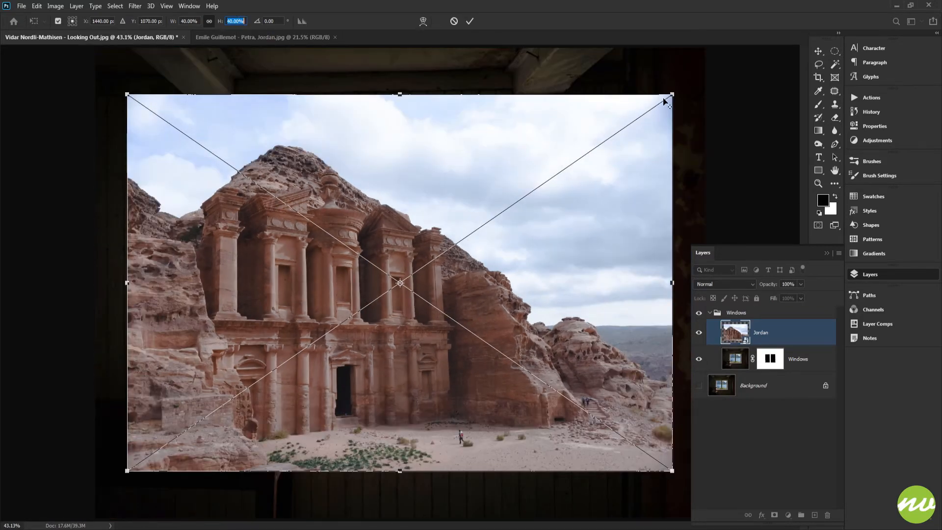
Step: Set the Jordan layer's opacity to 50% and shrink it around its centre to about 24%
{"action": "left_click", "coordinate": [805, 282]}
{"action": "left_click_drag", "start_coordinate": [787, 296], "coordinate": [779, 296]}
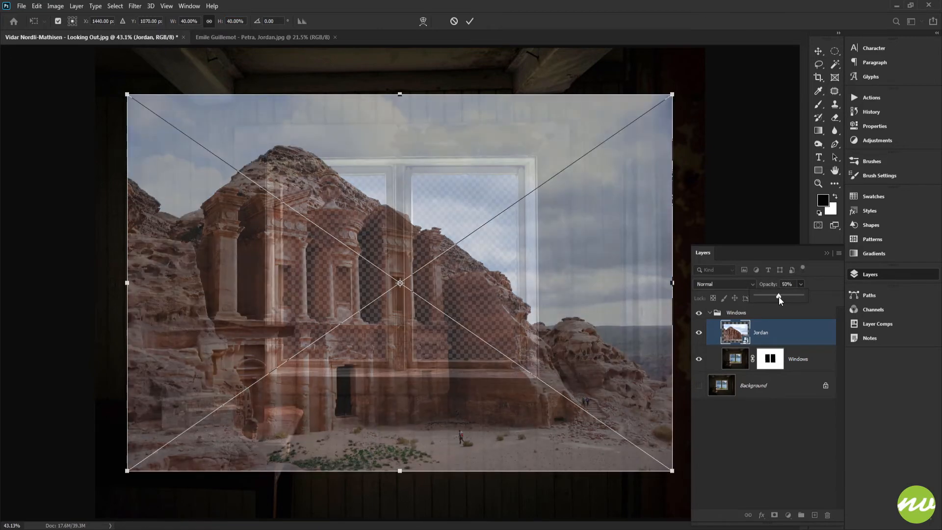
{"action": "left_click_drag", "start_coordinate": [665, 96], "coordinate": [556, 151]}
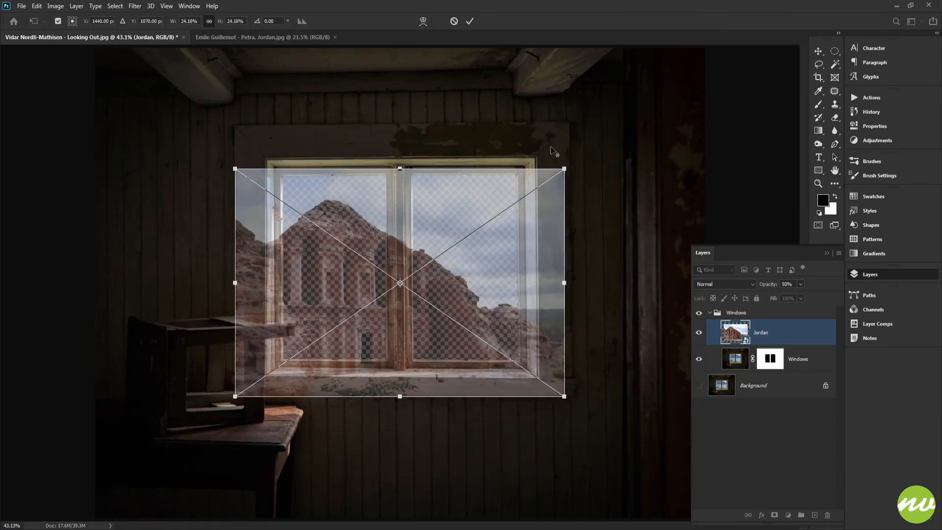
Step: Move the Jordan image up, scale it to about 20.6% to fill both window panes, and restore its opacity to 100%
{"action": "left_click_drag", "start_coordinate": [410, 207], "coordinate": [436, 231]}
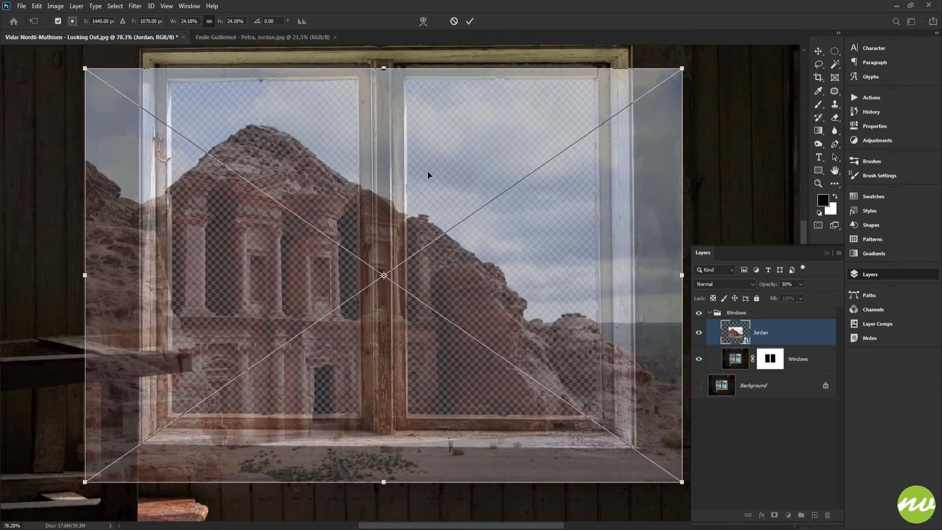
{"action": "left_click_drag", "start_coordinate": [428, 171], "coordinate": [426, 146]}
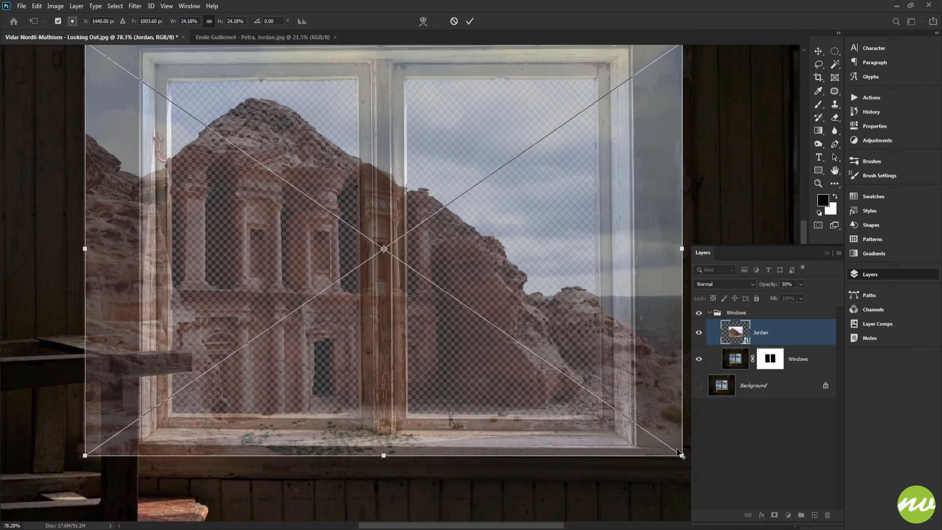
{"action": "left_click_drag", "start_coordinate": [674, 451], "coordinate": [628, 419]}
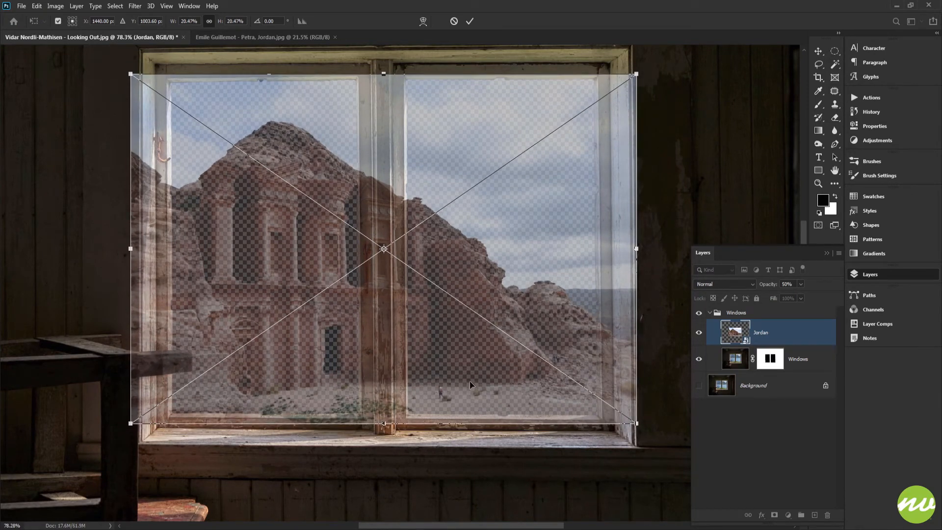
{"action": "left_click_drag", "start_coordinate": [499, 374], "coordinate": [498, 373]}
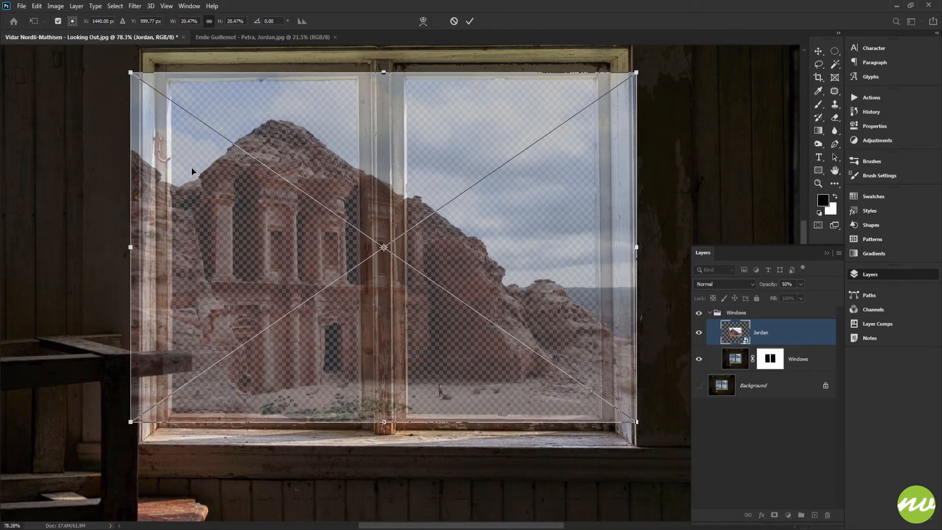
{"action": "left_click_drag", "start_coordinate": [131, 74], "coordinate": [136, 75]}
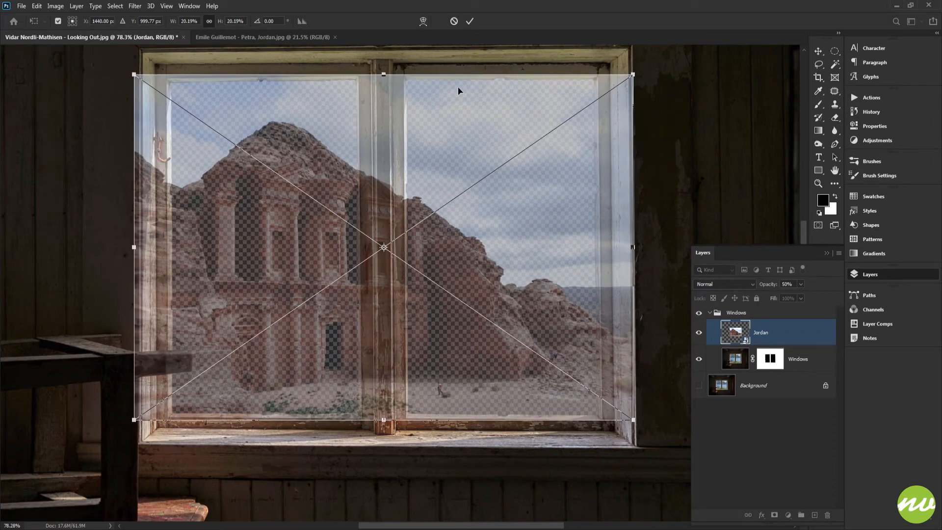
{"action": "left_click_drag", "start_coordinate": [630, 77], "coordinate": [633, 69]}
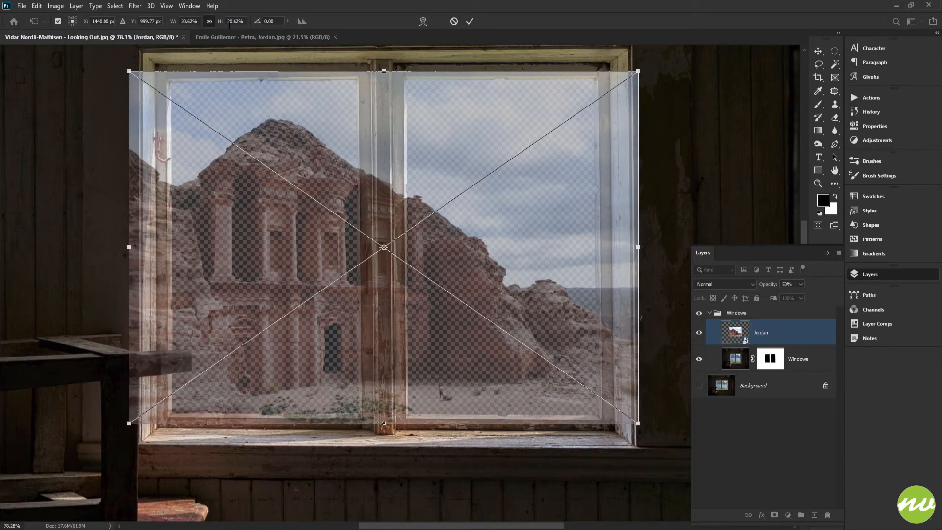
{"action": "left_click", "coordinate": [470, 23]}
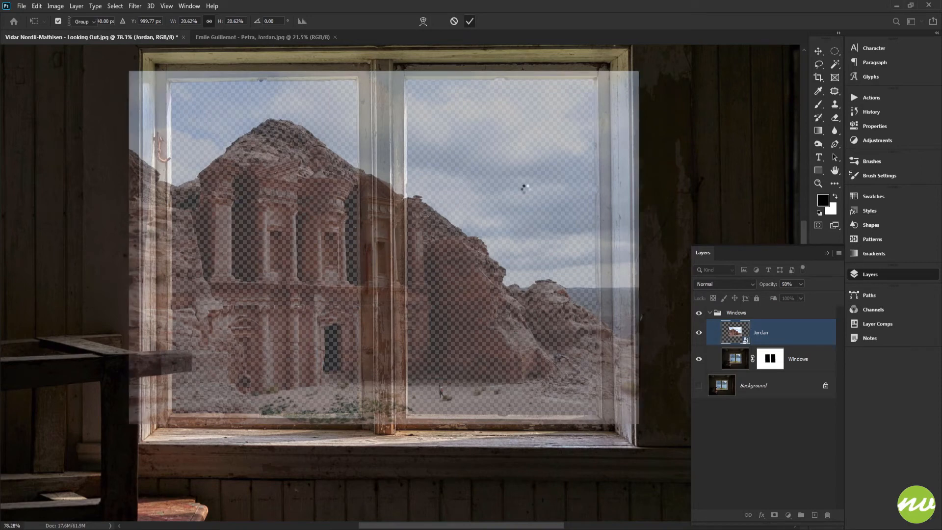
{"action": "key", "text": "0"}
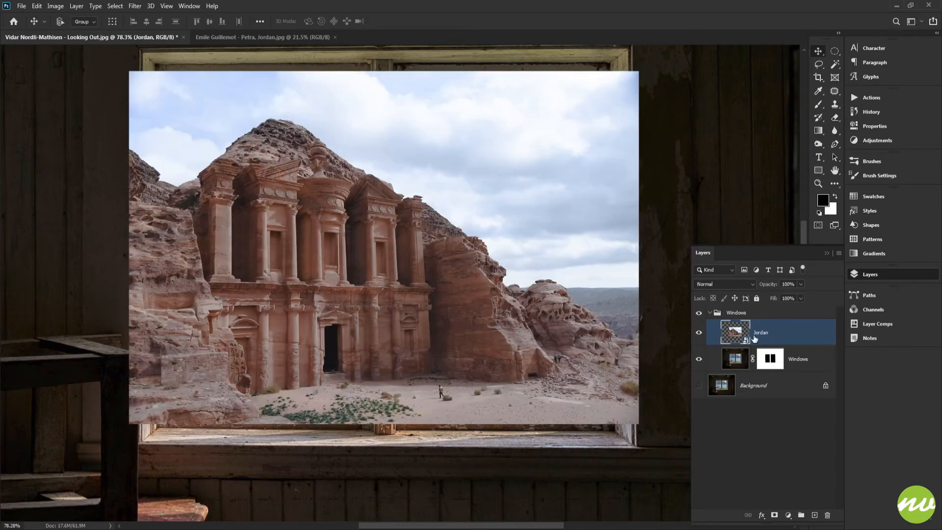
Step: Try clipping the Jordan layer to the masked Windows layer, and undo the clipping mask
{"action": "left_click_drag", "start_coordinate": [741, 349], "coordinate": [741, 344]}
{"action": "left_click", "coordinate": [740, 345], "text": "alt"}
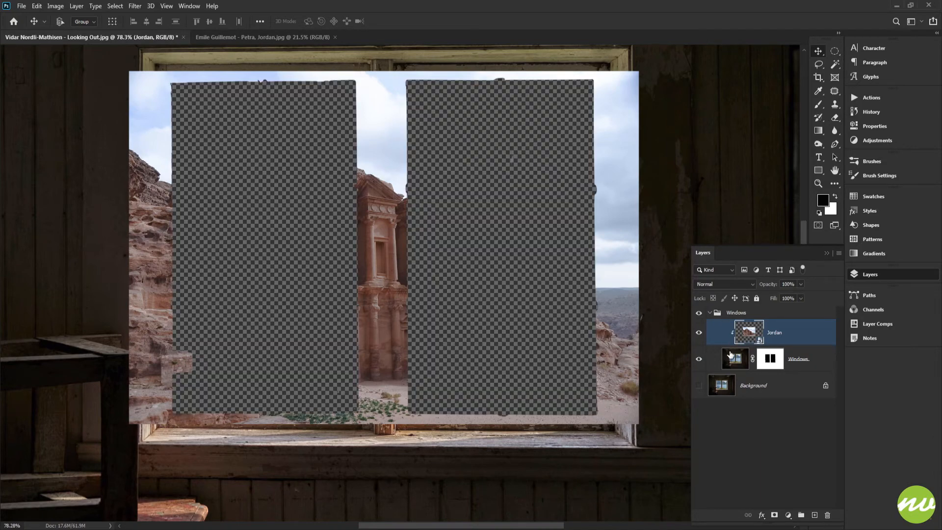
{"action": "key", "text": "ctrl+z"}
Step: Move a copy of the Windows layer's mask onto the Jordan layer and invert it to limit the photo to the panes
{"action": "left_click", "coordinate": [770, 360]}
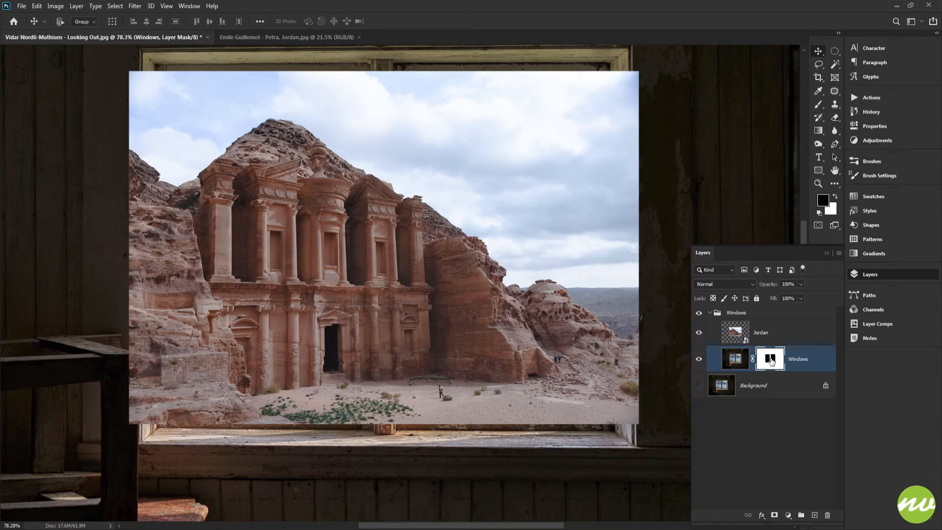
{"action": "left_click_drag", "start_coordinate": [771, 361], "coordinate": [770, 333]}
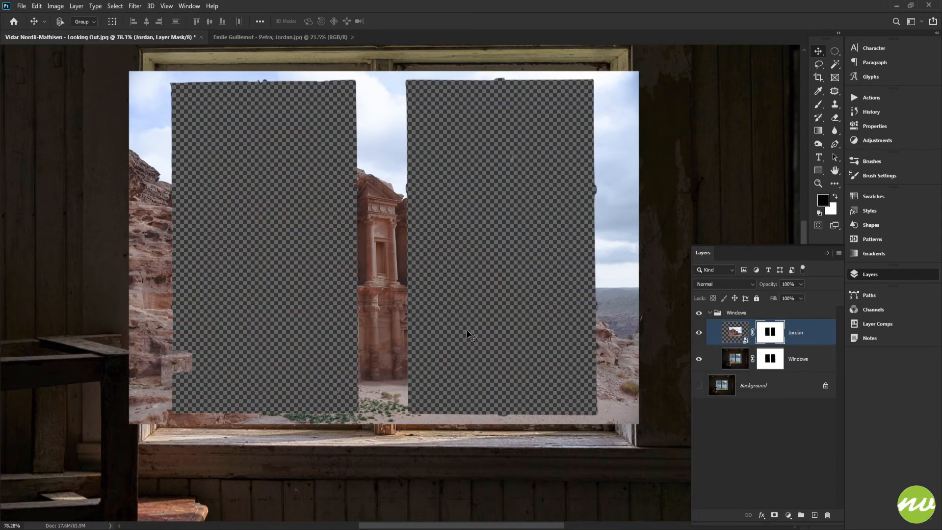
{"action": "key", "text": "ctrl+i"}
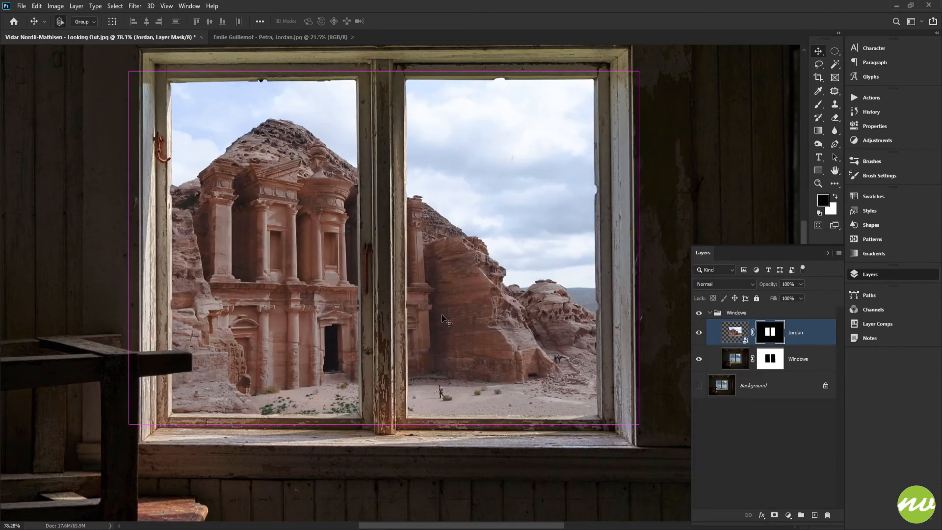
{"action": "key", "text": "h"}
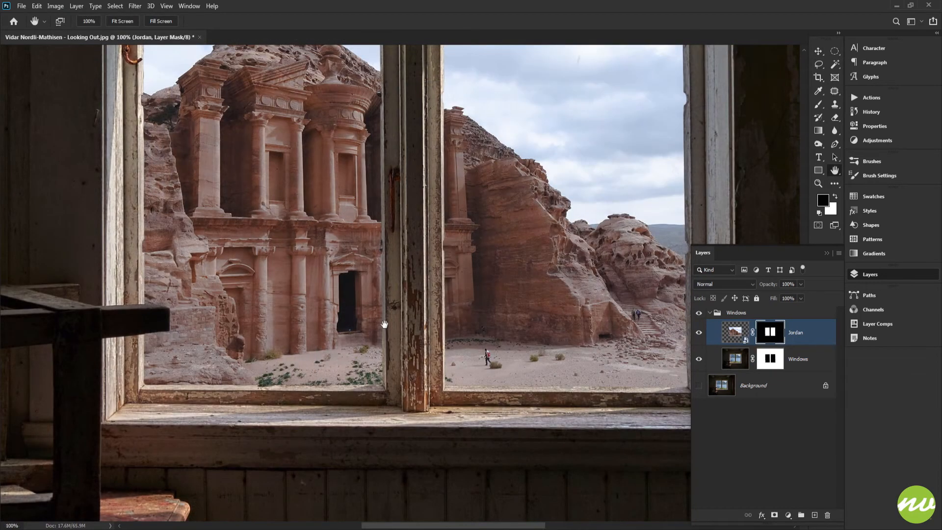
{"action": "left_click_drag", "start_coordinate": [460, 301], "coordinate": [439, 346]}
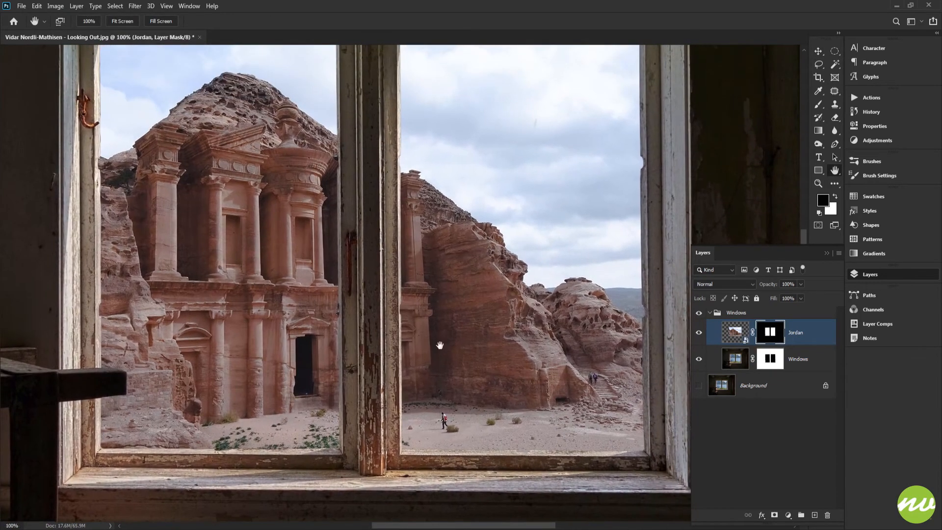
Step: Move the Jordan layer out of the Windows group to directly above it, and collapse the Windows group
{"action": "left_click", "coordinate": [120, 22]}
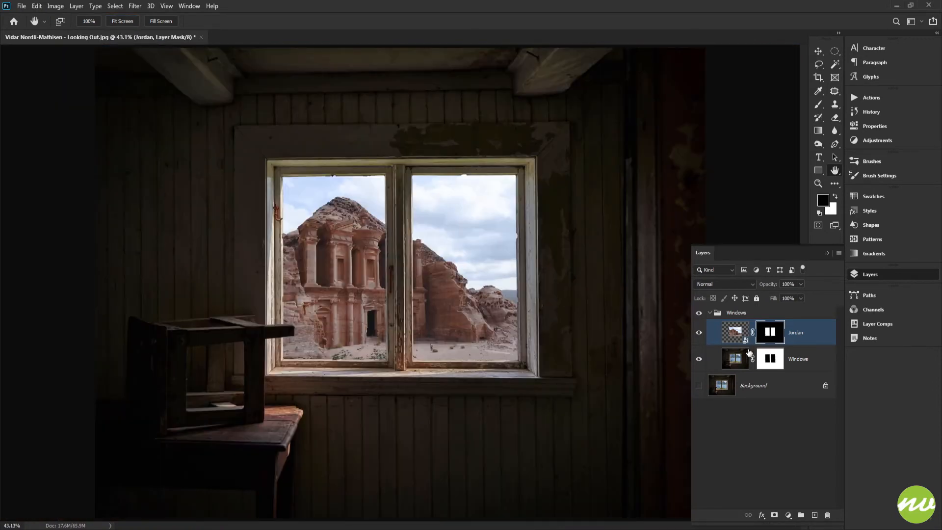
{"action": "left_click_drag", "start_coordinate": [742, 337], "coordinate": [740, 336]}
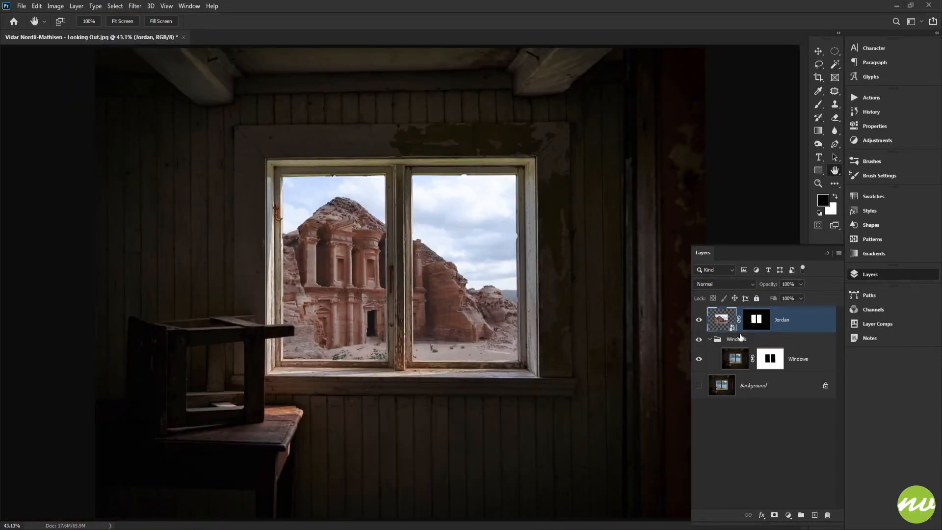
{"action": "left_click", "coordinate": [710, 339]}
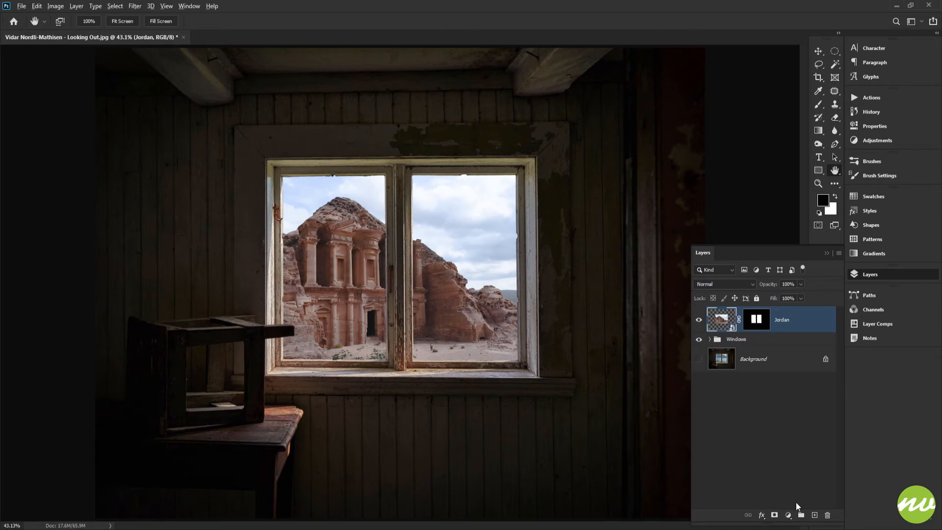
Step: Put the Jordan layer into a new group named Photo and rename the layer itself as Photo
{"action": "left_click", "coordinate": [800, 514], "text": "alt"}
{"action": "type", "text": "Photo"}
{"action": "key", "text": "Return"}
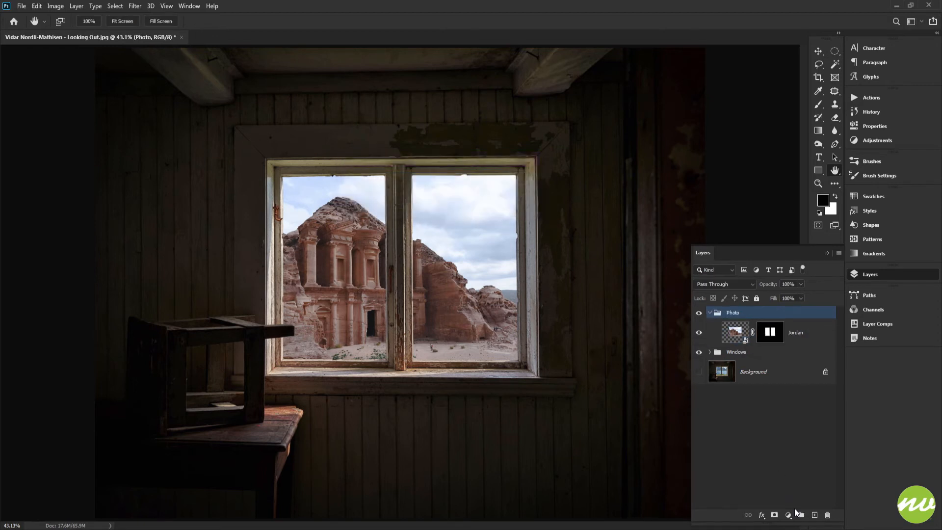
{"action": "double_click", "coordinate": [797, 334]}
{"action": "type", "text": "Photo"}
{"action": "key", "text": "Return"}
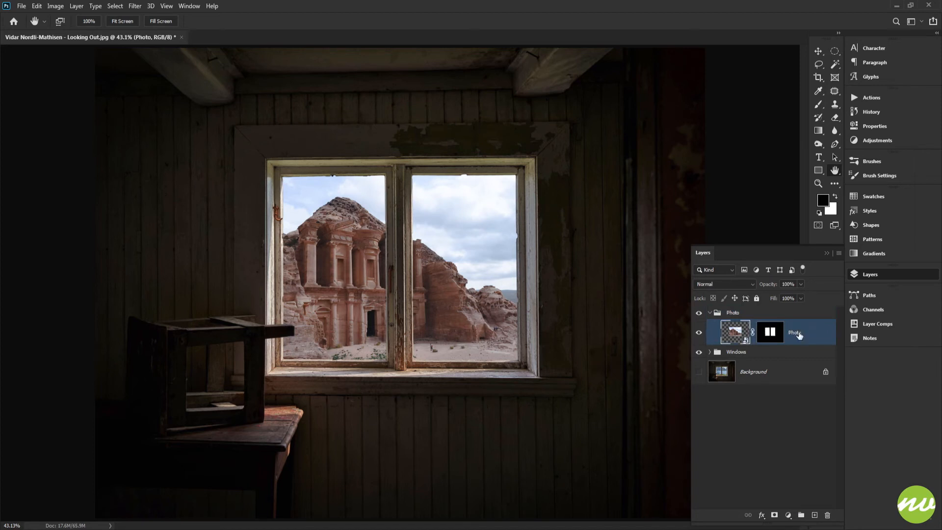
{"action": "left_click", "coordinate": [710, 313]}
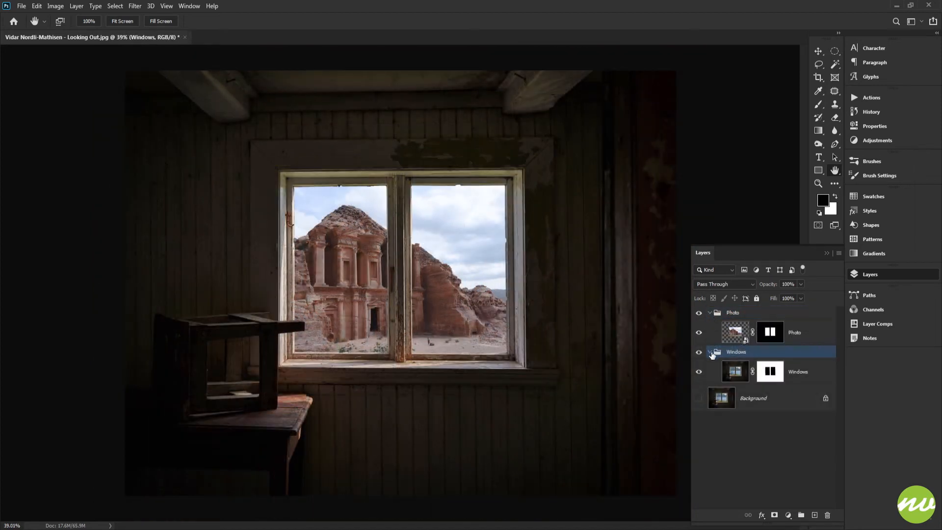
Step: Set the feather of the Photo layer's mask to 0.2 px and check the mask edges around both window panes
{"action": "left_click", "coordinate": [762, 338]}
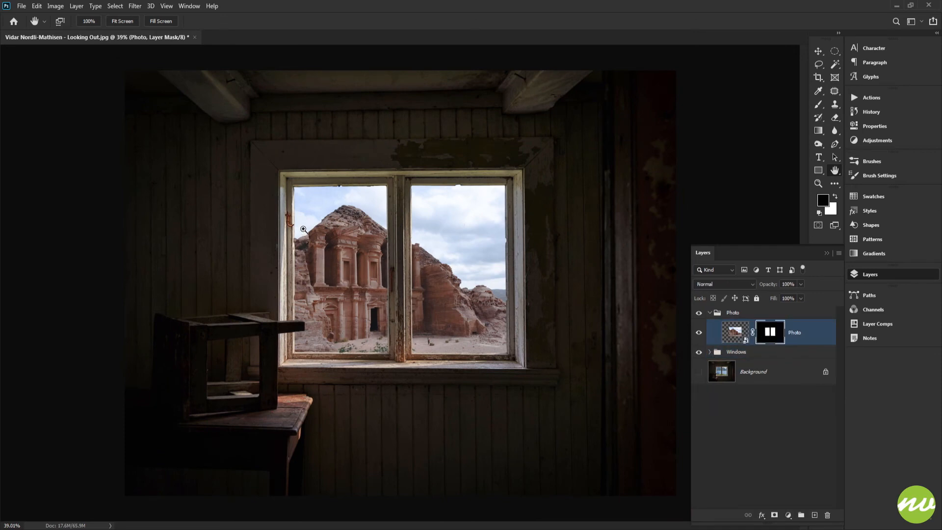
{"action": "left_click_drag", "start_coordinate": [381, 199], "coordinate": [422, 257]}
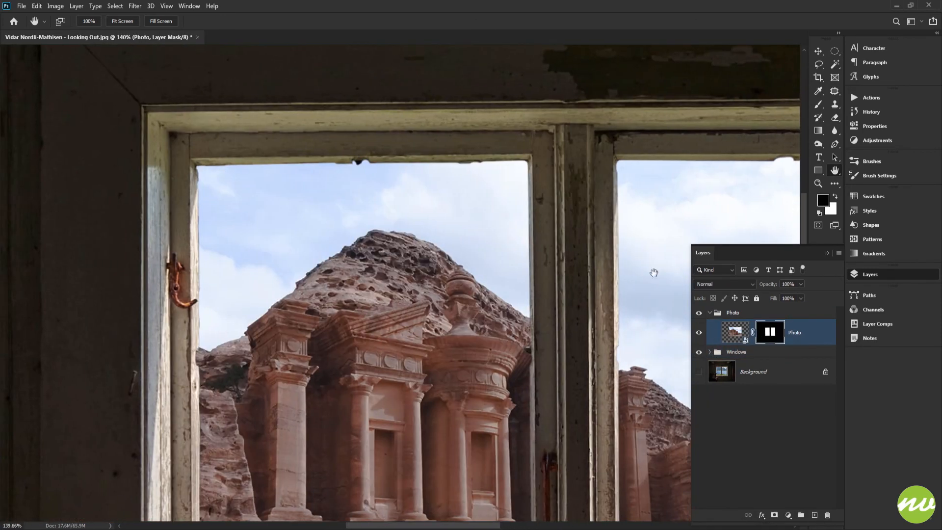
{"action": "left_click", "coordinate": [873, 127]}
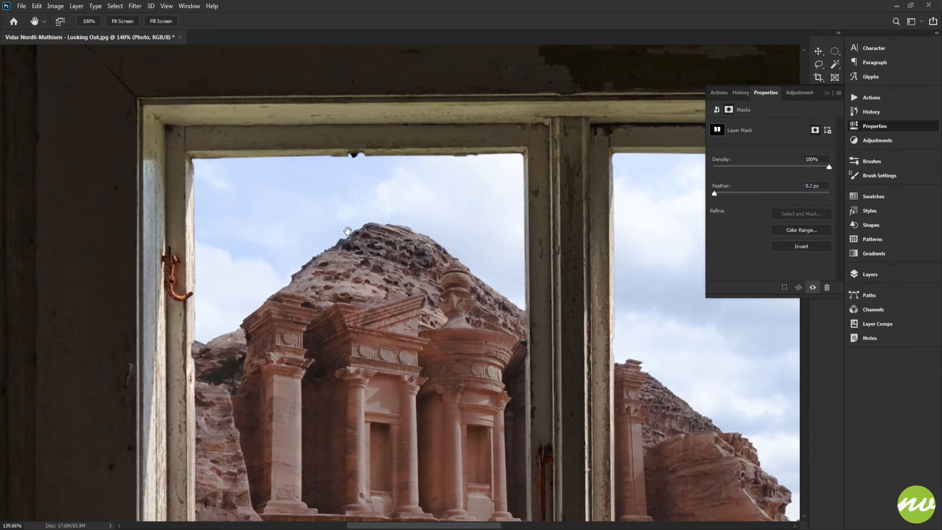
{"action": "scroll", "coordinate": [347, 230], "scroll_direction": "down", "scroll_amount": 10}
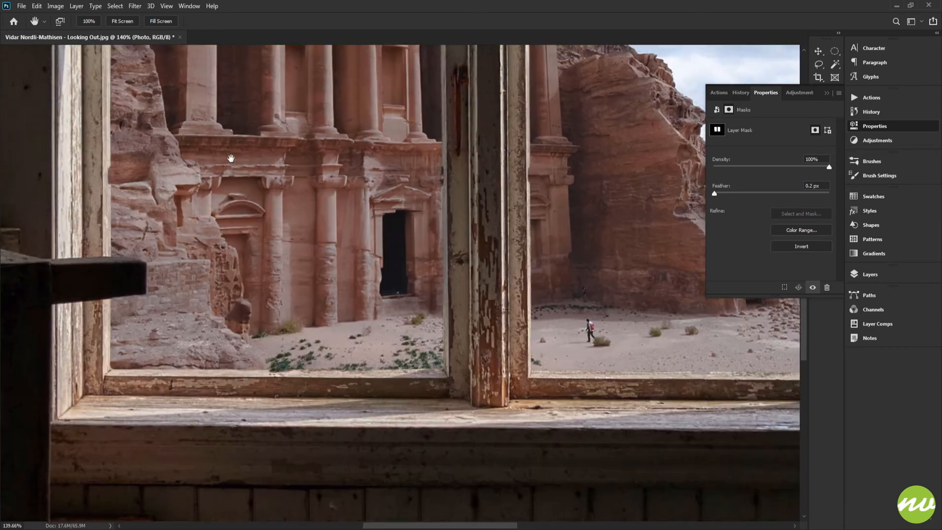
{"action": "scroll", "coordinate": [494, 243], "scroll_direction": "right", "scroll_amount": 5}
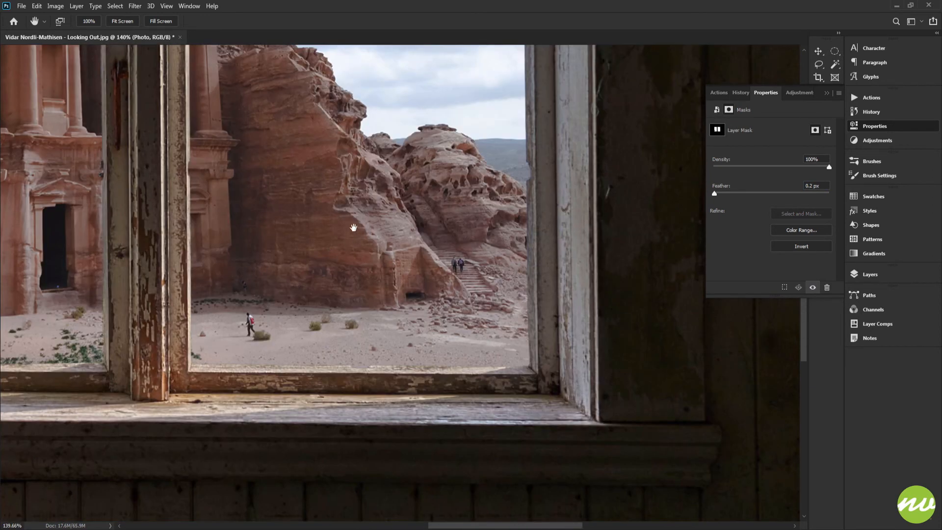
{"action": "scroll", "coordinate": [477, 408], "scroll_direction": "up", "scroll_amount": 10}
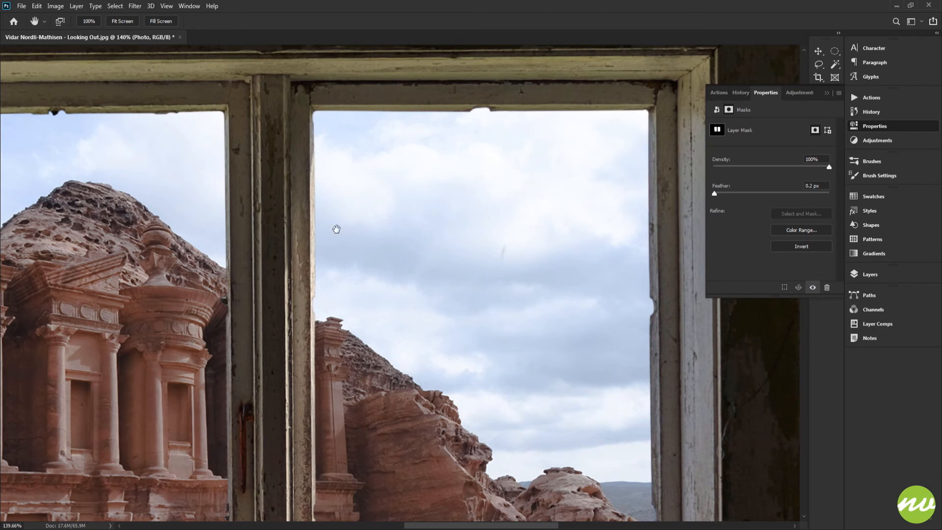
Step: Collapse the Photo group, make the Background layer visible, and toggle the Photo group off and on to compare with the original view
{"action": "left_click", "coordinate": [120, 24]}
{"action": "left_click", "coordinate": [865, 274]}
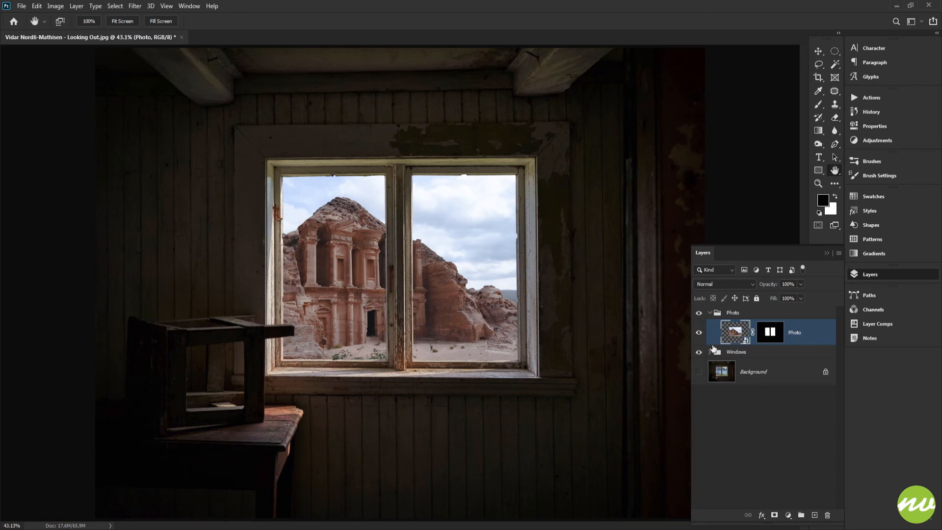
{"action": "left_click", "coordinate": [710, 313]}
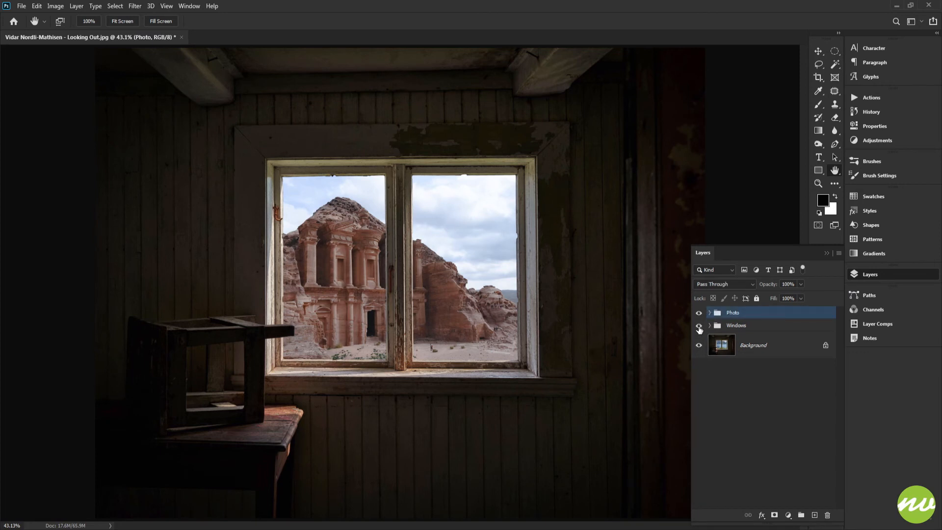
{"action": "left_click", "coordinate": [699, 313]}
{"action": "left_click", "coordinate": [699, 325]}
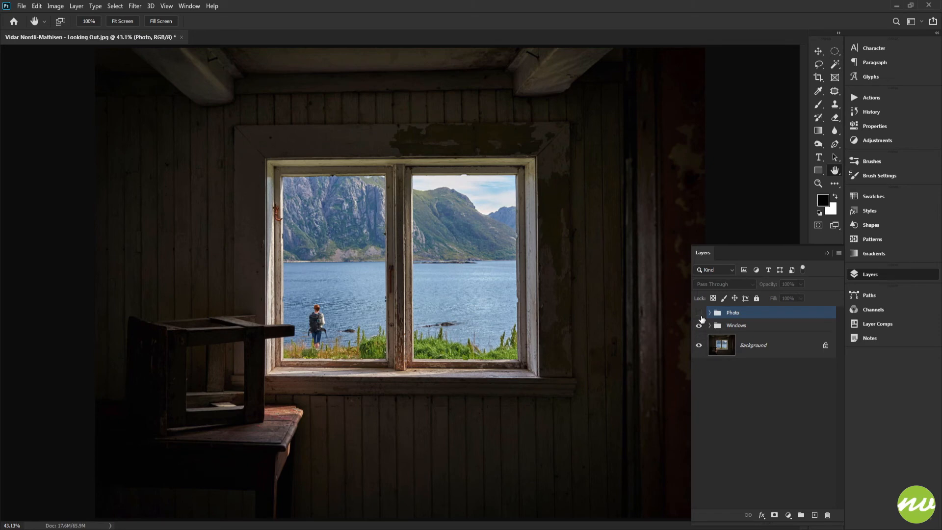
{"action": "left_click", "coordinate": [699, 313]}
Step: Inspect the composite's window area at 100% magnification and return to the whole image
{"action": "left_click_drag", "start_coordinate": [421, 269], "coordinate": [468, 215]}
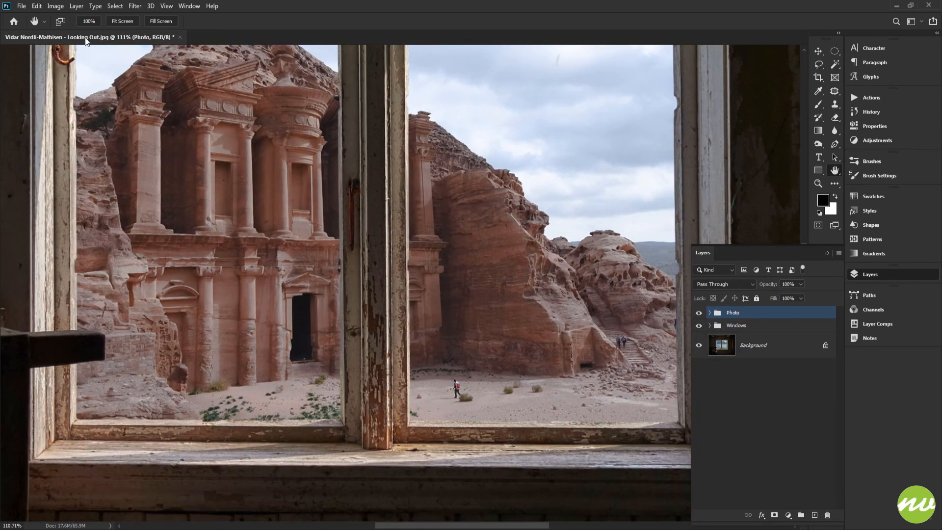
{"action": "left_click", "coordinate": [88, 21]}
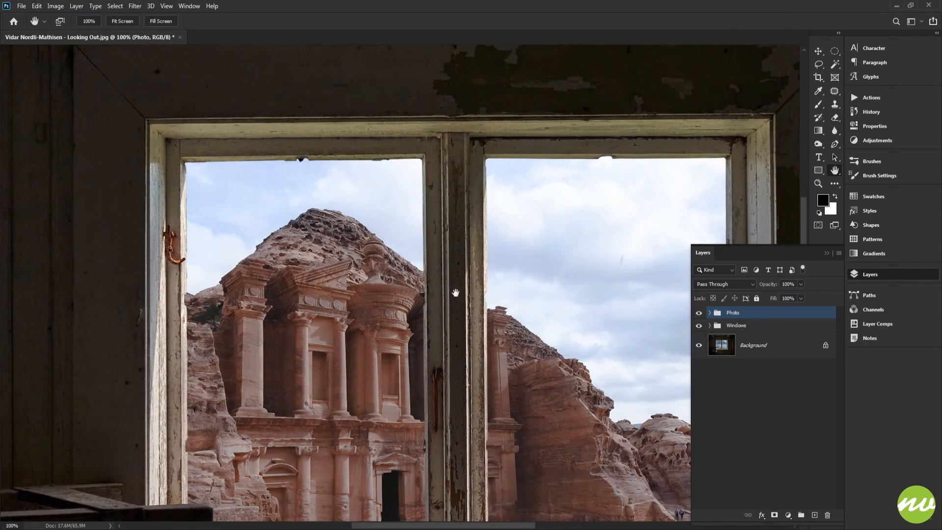
{"action": "left_click_drag", "start_coordinate": [455, 293], "coordinate": [409, 265]}
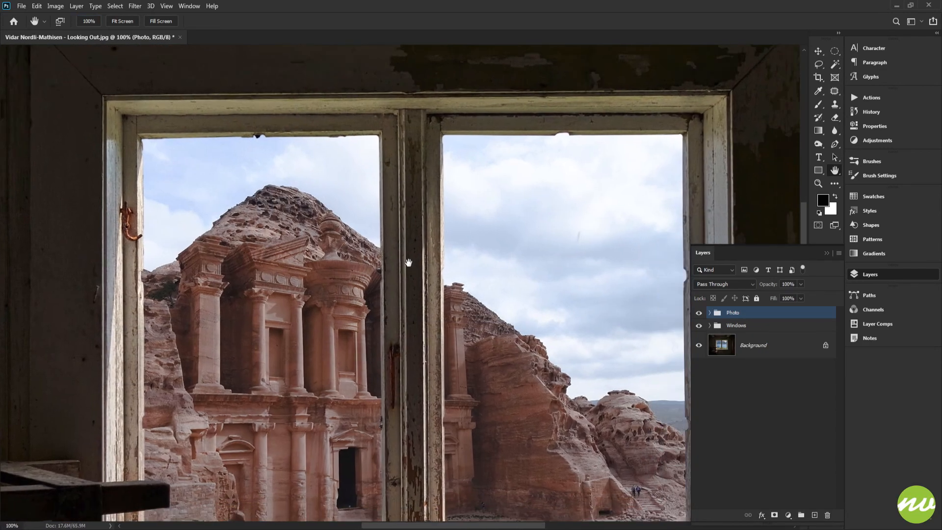
{"action": "left_click_drag", "start_coordinate": [548, 216], "coordinate": [526, 177]}
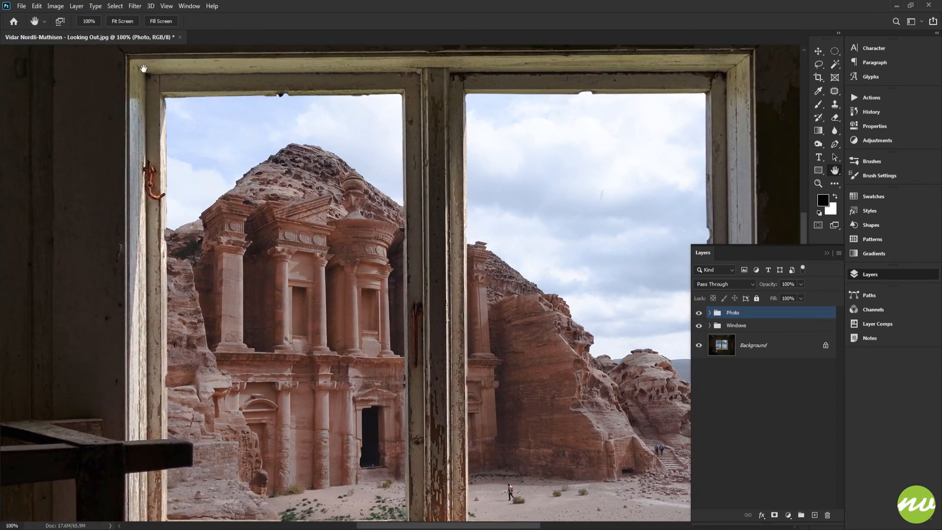
{"action": "left_click", "coordinate": [131, 23]}
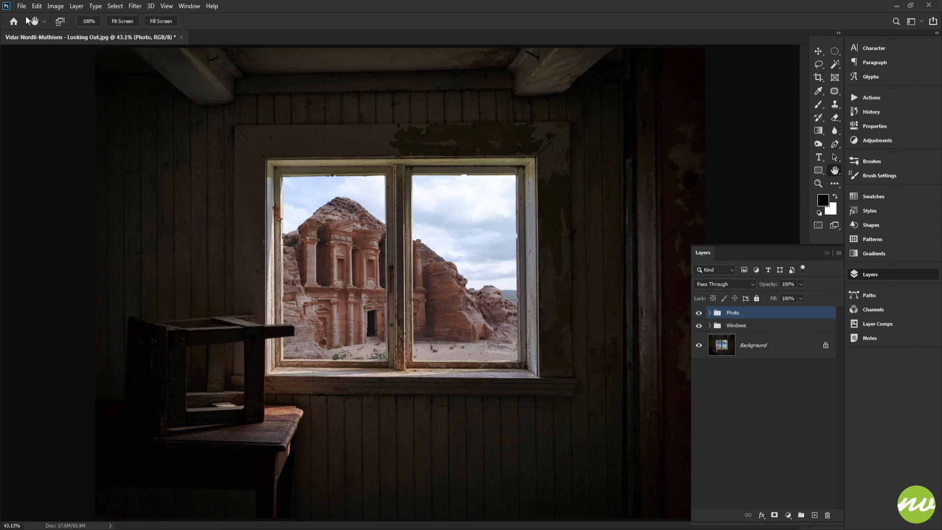
Step: Save the layered document as the Photoshop file PhotoEffect8 in the Workfiles folder, with Maximize Compatibility on
{"action": "left_click", "coordinate": [22, 6]}
{"action": "left_click", "coordinate": [35, 116]}
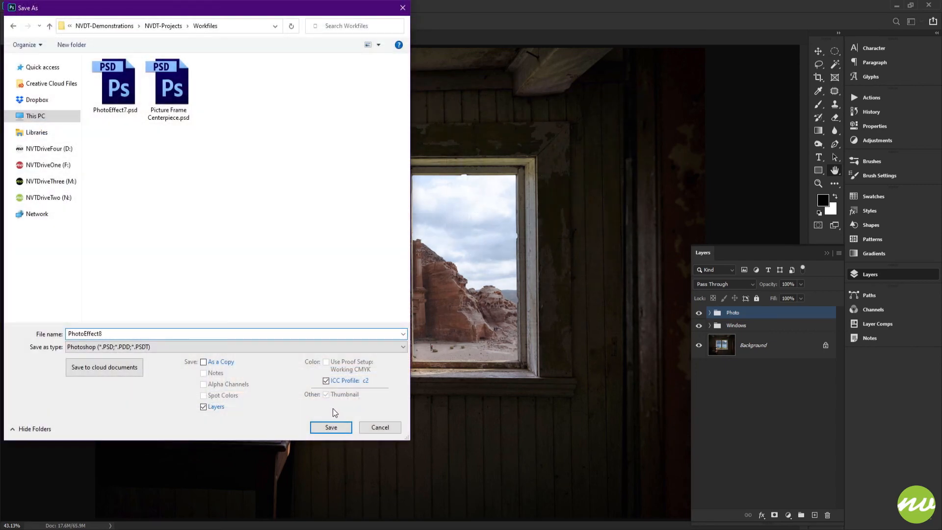
{"action": "left_click", "coordinate": [335, 431]}
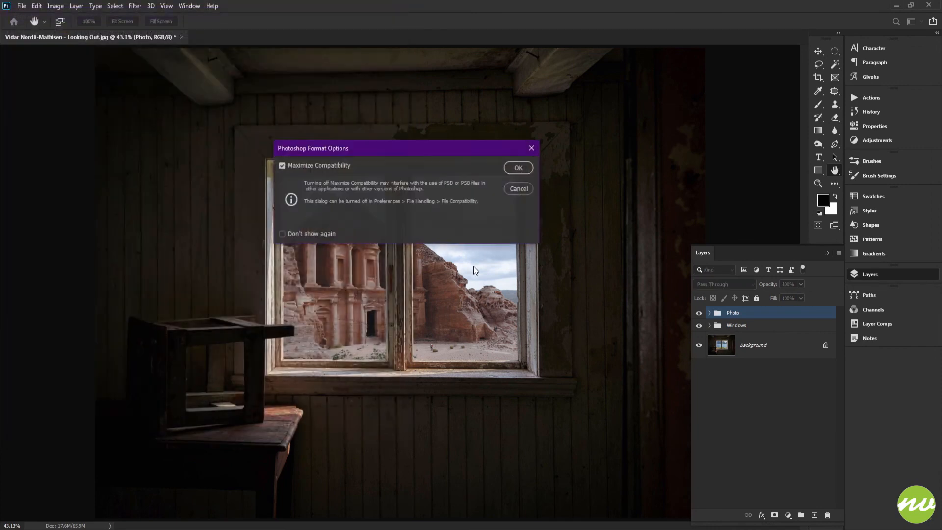
{"action": "left_click", "coordinate": [526, 165]}
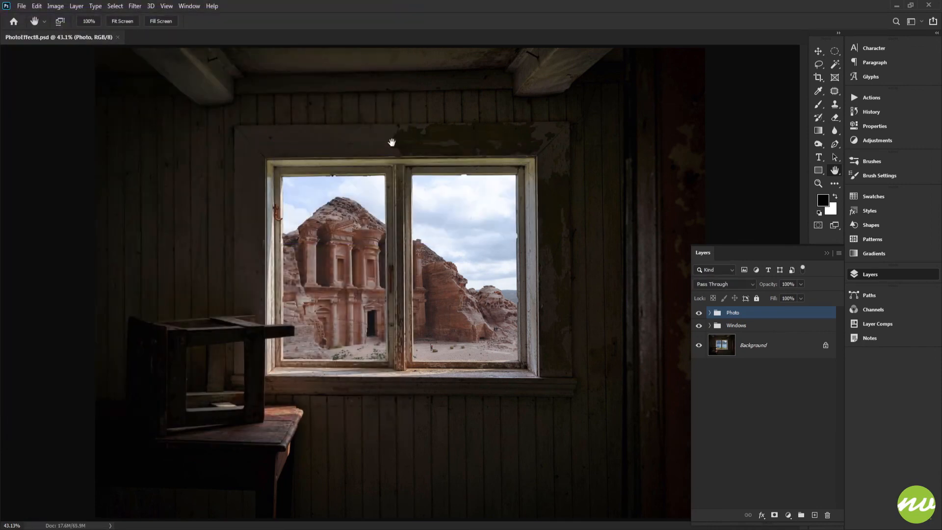
Step: Save a JPEG version named PhotoEffect8.jpg in the Previews folder
{"action": "left_click", "coordinate": [22, 6]}
{"action": "left_click", "coordinate": [34, 129]}
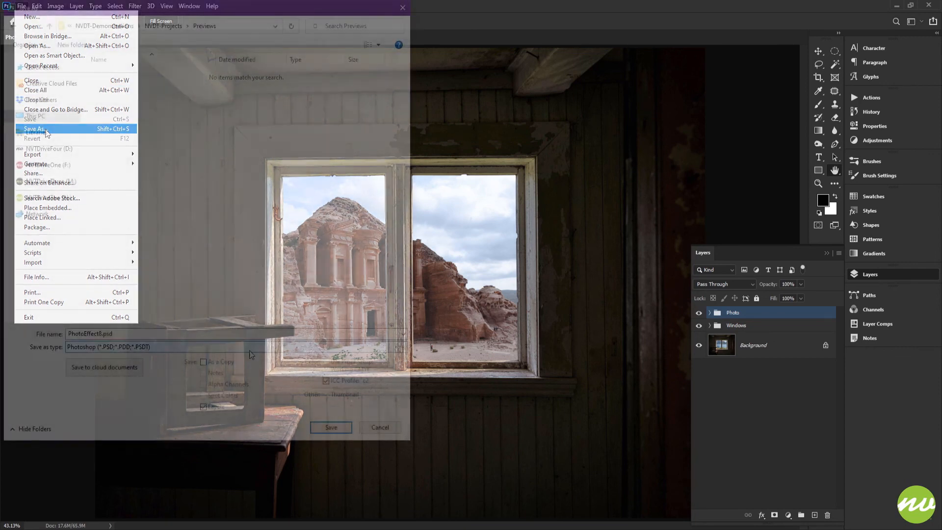
{"action": "left_click", "coordinate": [235, 347]}
{"action": "left_click", "coordinate": [237, 425]}
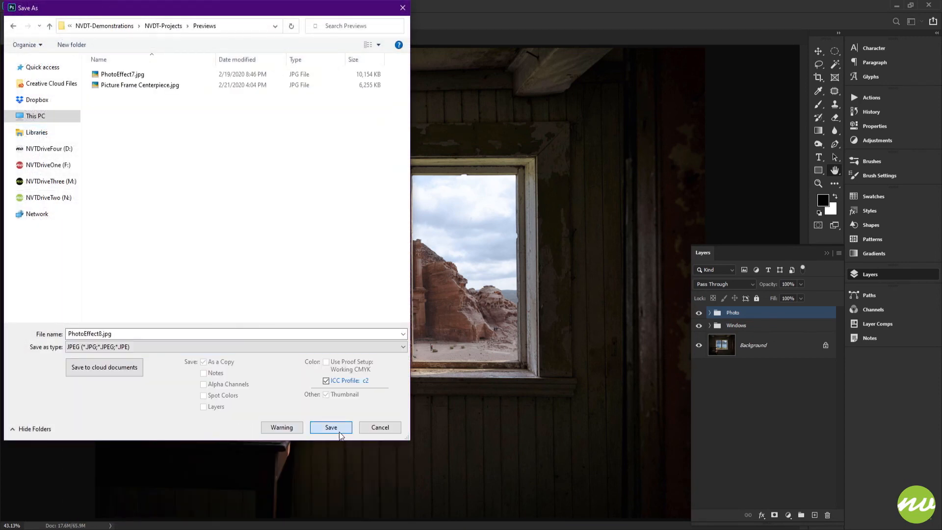
{"action": "left_click", "coordinate": [340, 432]}
{"action": "left_click", "coordinate": [505, 140]}
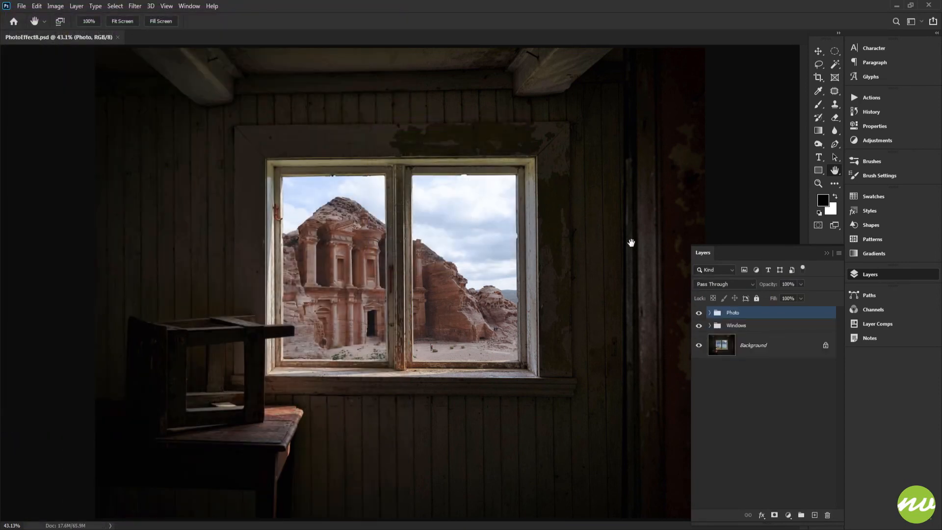
Step: Hide the interface panels and examine the finished composite at 100% and 50% magnification
{"action": "key", "text": "Tab"}
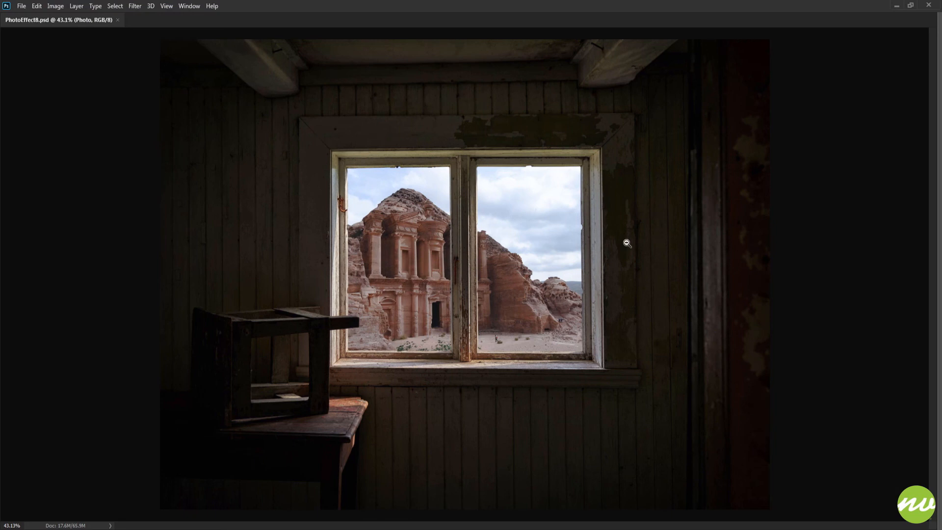
{"action": "left_click", "coordinate": [627, 243], "text": "alt"}
{"action": "key", "text": "ctrl+1"}
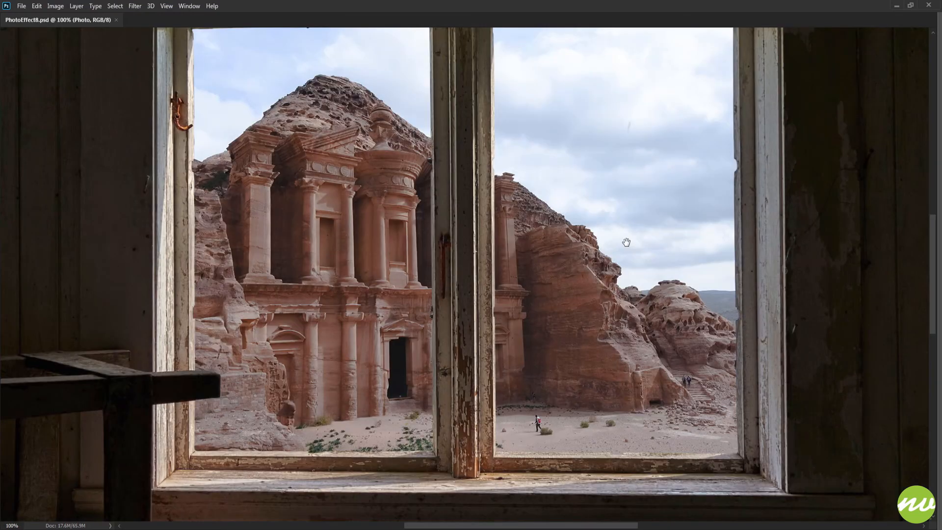
{"action": "left_click_drag", "start_coordinate": [680, 200], "coordinate": [625, 255]}
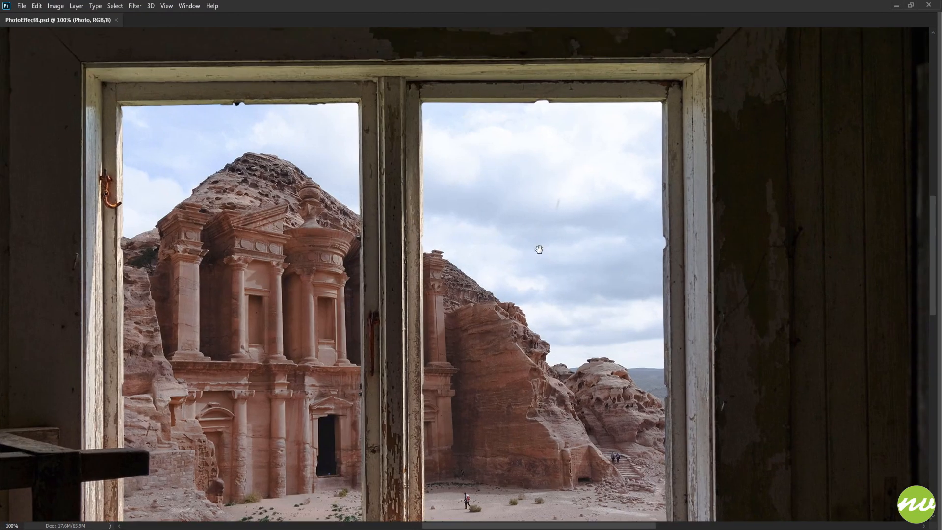
{"action": "left_click_drag", "start_coordinate": [524, 304], "coordinate": [550, 265]}
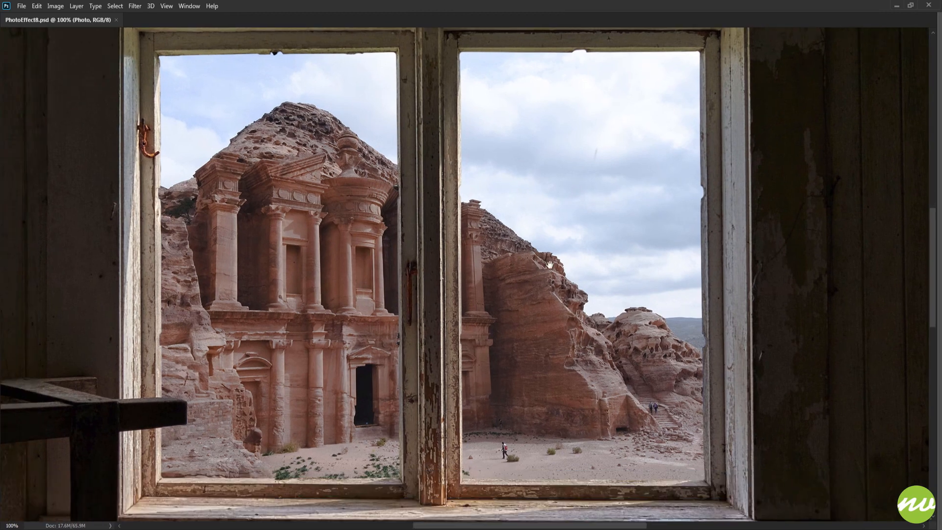
{"action": "left_click", "coordinate": [629, 251], "text": "alt"}
{"action": "key", "text": "ctrl+plus"}
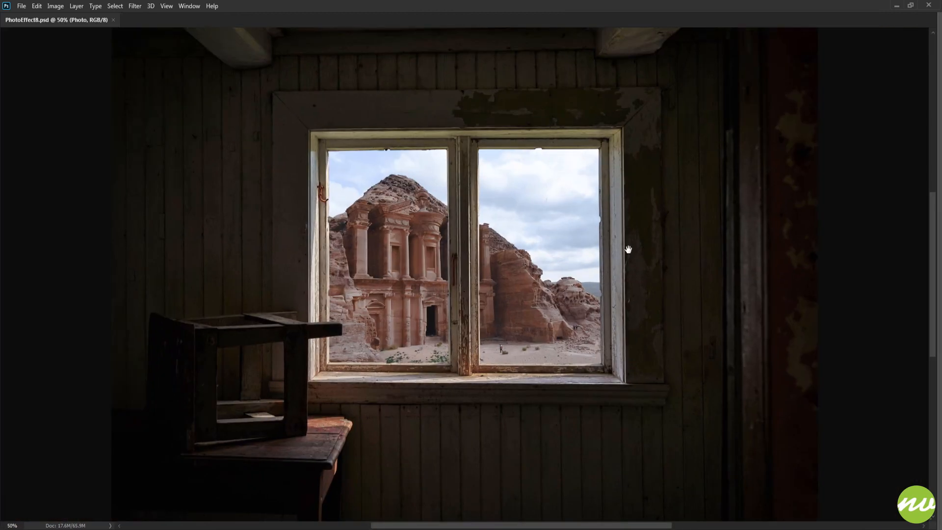